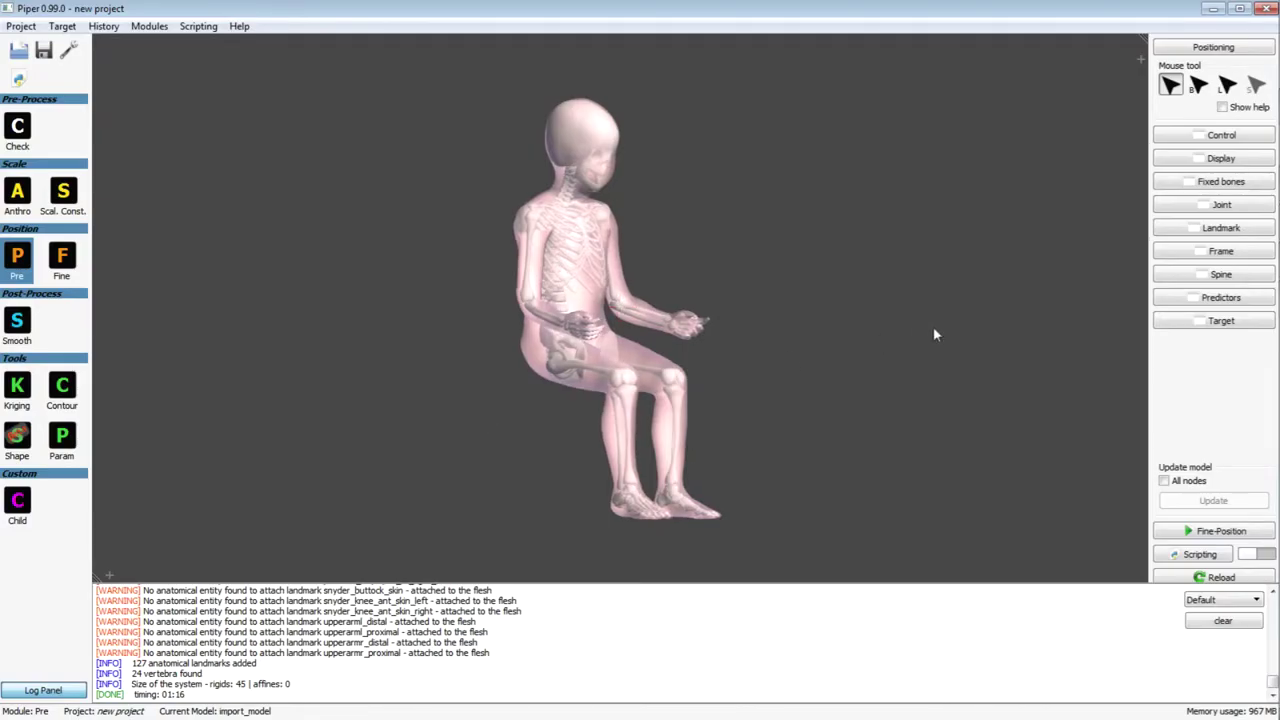
- Mark every bone of the child model as fixed
{"action": "left_click", "coordinate": [1176, 184]}
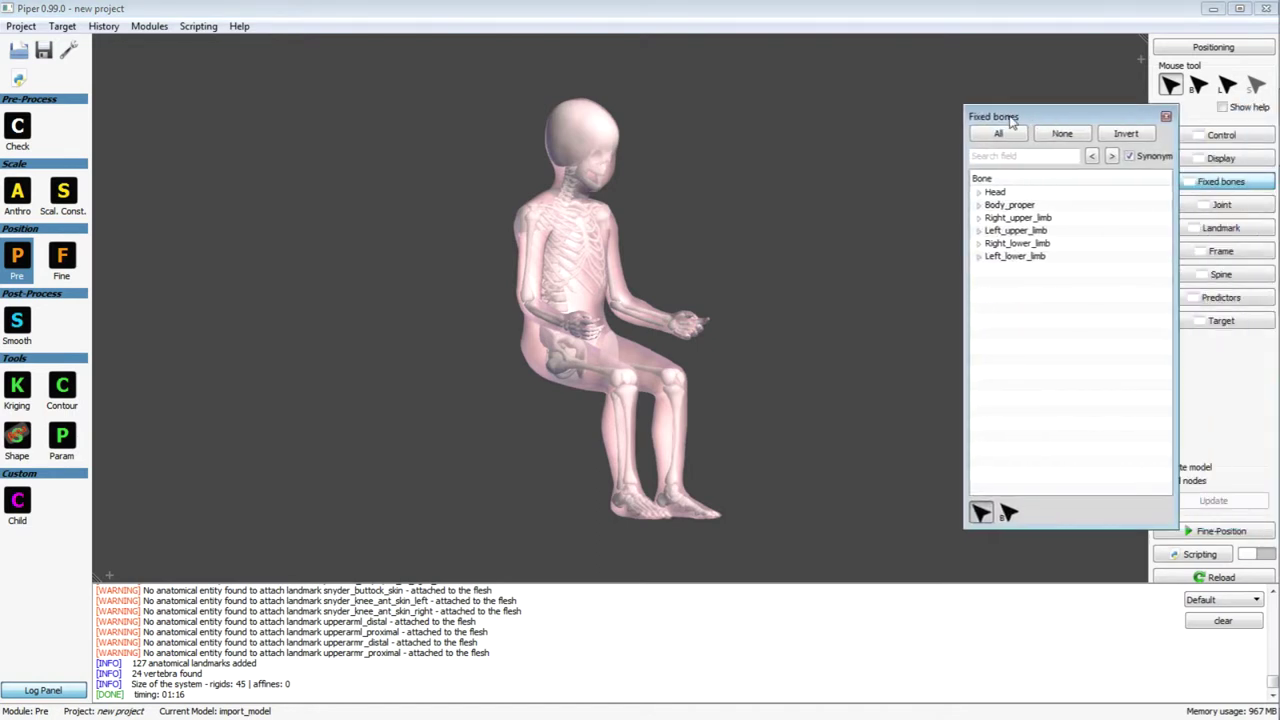
{"action": "left_click", "coordinate": [1008, 514]}
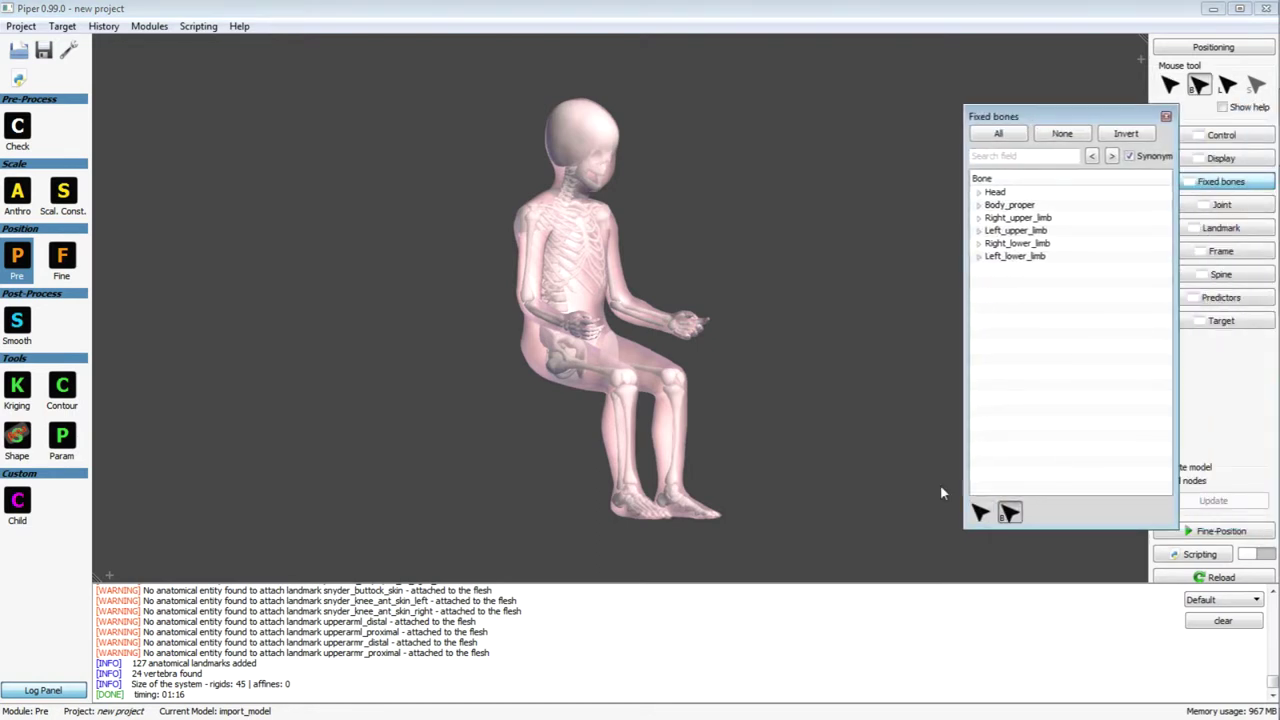
{"action": "left_click", "coordinate": [1000, 134]}
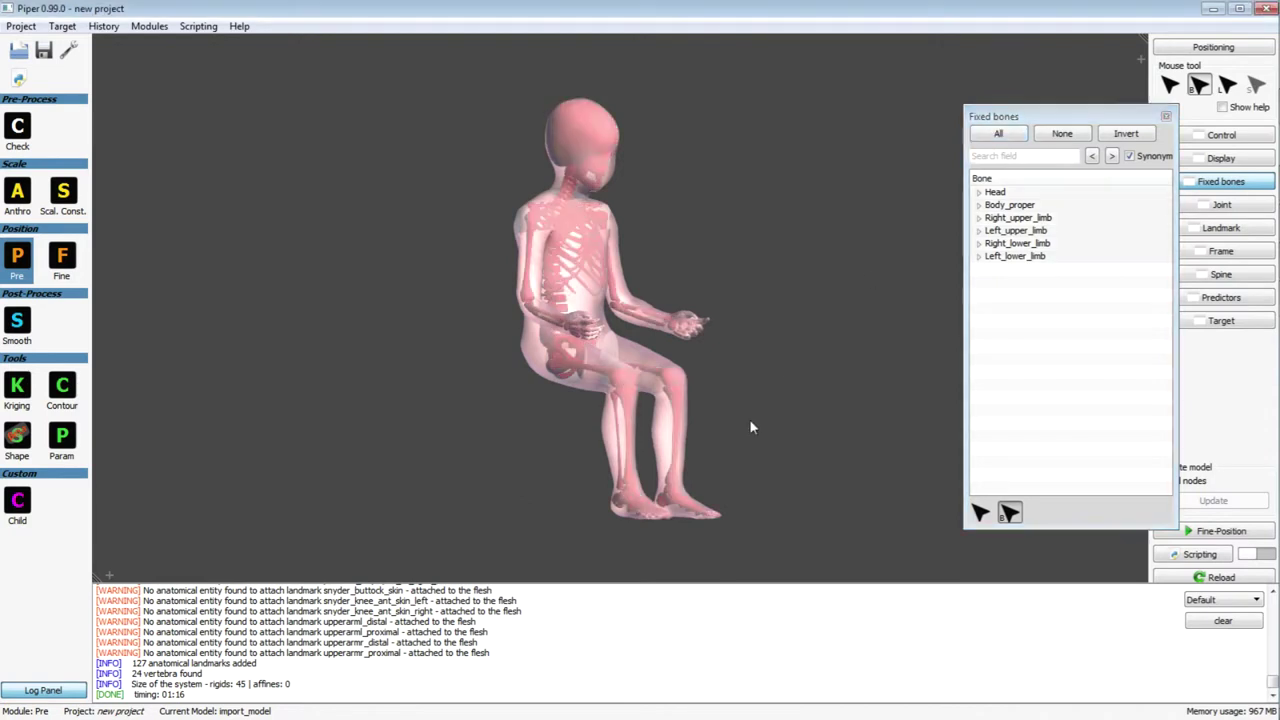
- Unfix both tibias, the far knee, and the near foot, thigh, forearm and upper arm
{"action": "left_click", "coordinate": [676, 467]}
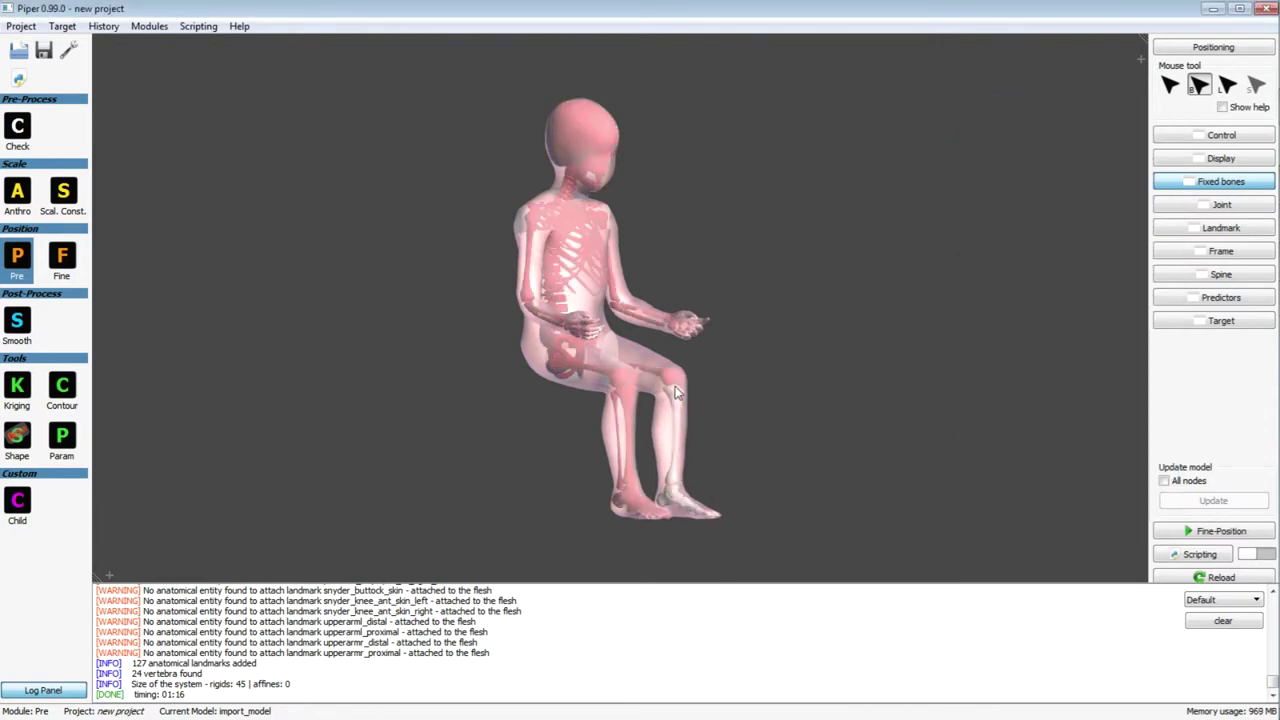
{"action": "left_click", "coordinate": [681, 390]}
{"action": "left_click", "coordinate": [625, 440]}
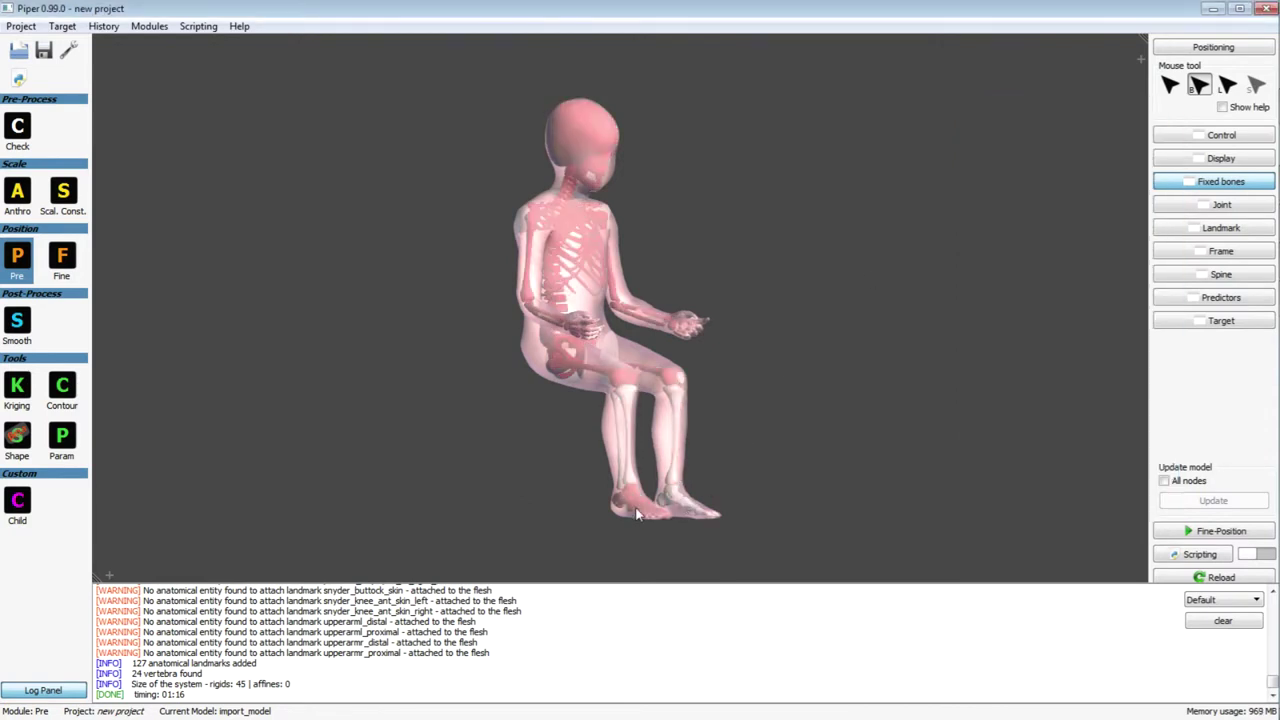
{"action": "left_click", "coordinate": [630, 514]}
{"action": "left_click", "coordinate": [624, 380]}
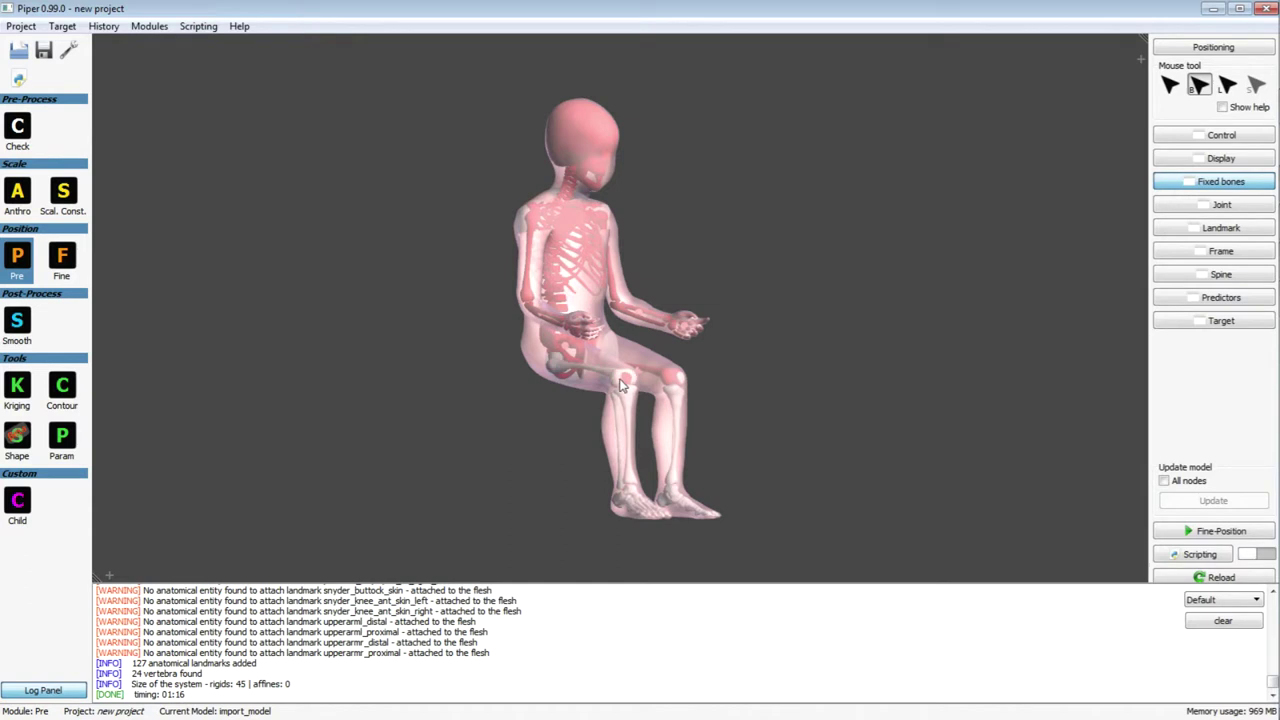
{"action": "left_click", "coordinate": [545, 318]}
{"action": "left_click", "coordinate": [527, 301]}
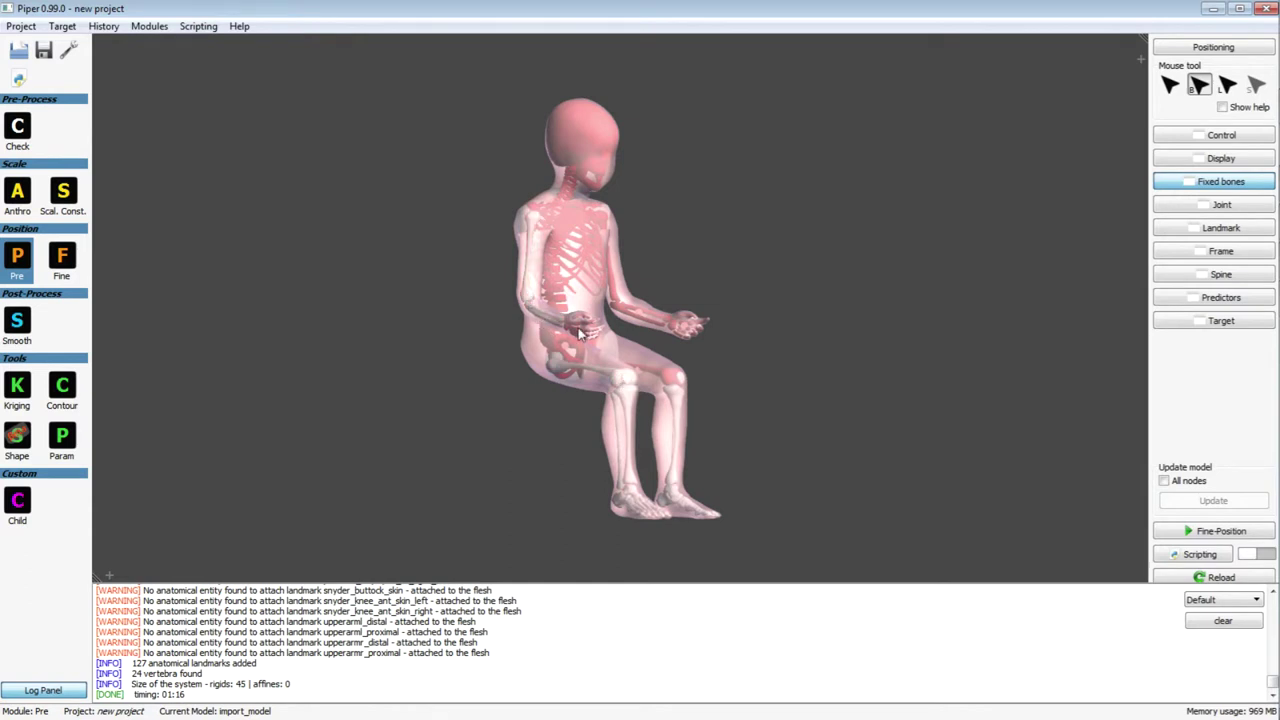
{"action": "left_click_drag", "start_coordinate": [582, 340], "coordinate": [610, 345]}
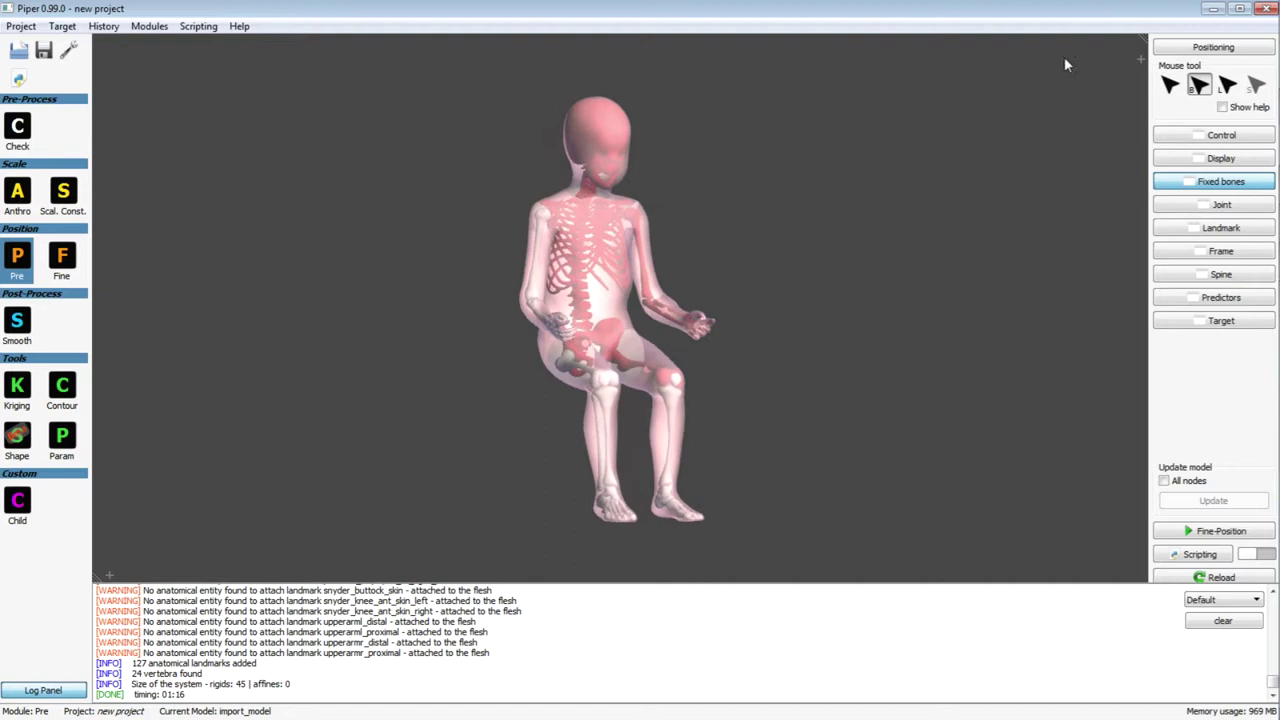
- Add joint controllers for Left_knee, Right_ankle and Left_ankle
{"action": "left_click", "coordinate": [1206, 205]}
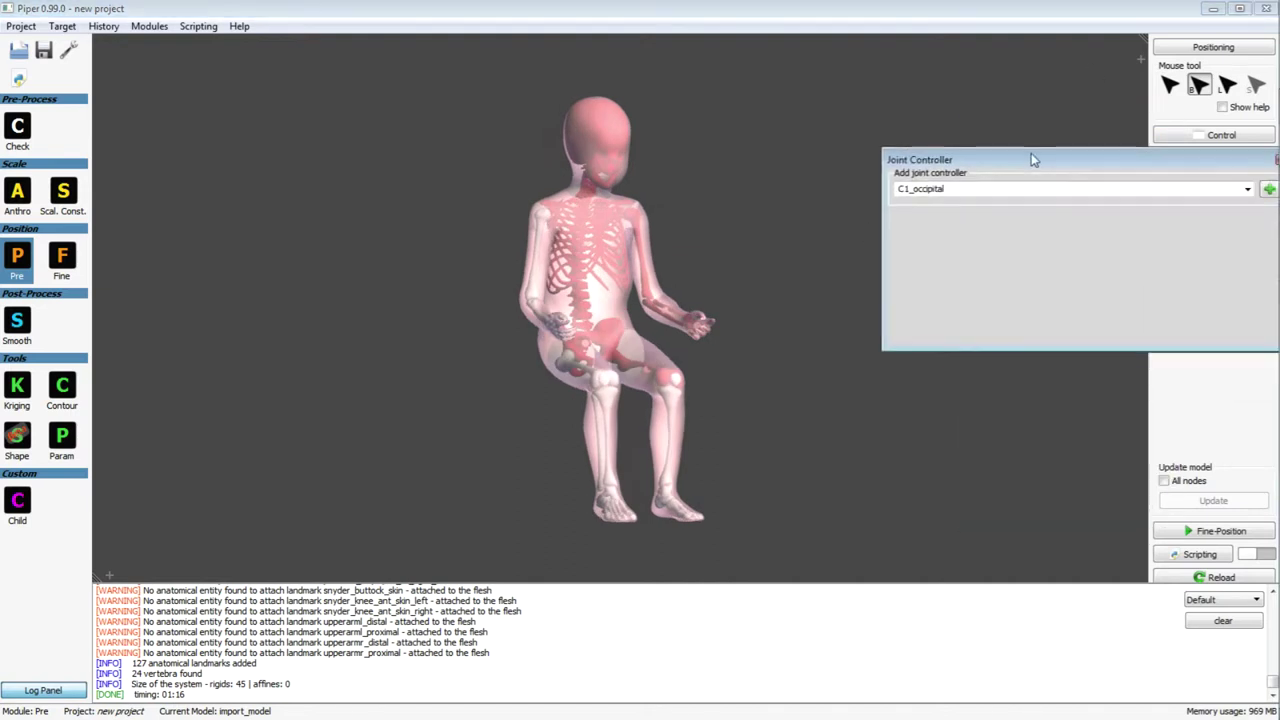
{"action": "left_click_drag", "start_coordinate": [1031, 153], "coordinate": [899, 72]}
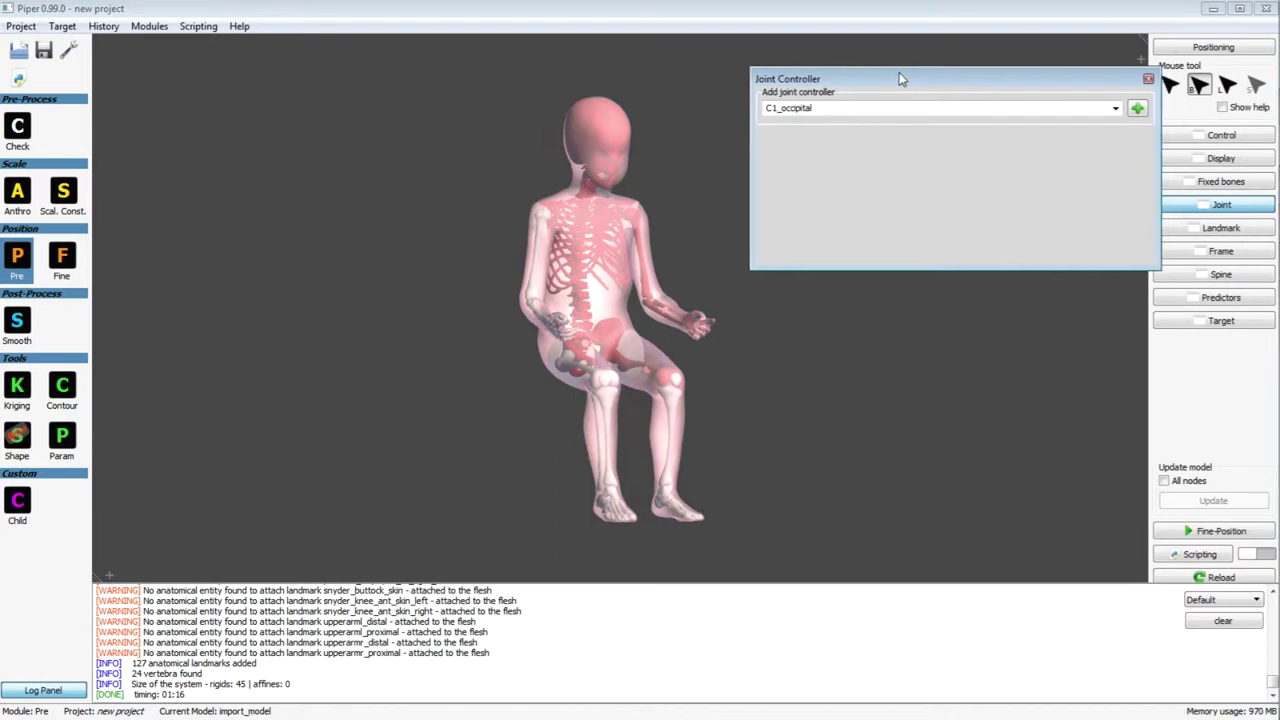
{"action": "left_click", "coordinate": [1116, 108]}
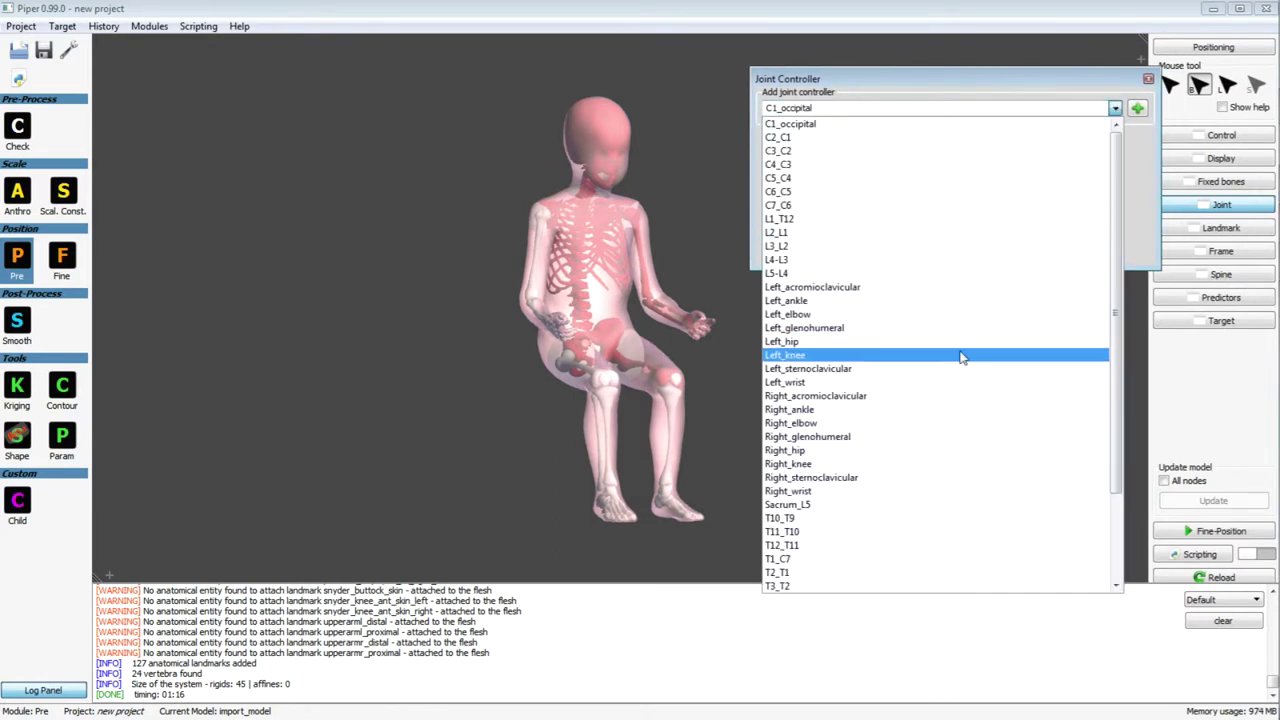
{"action": "left_click", "coordinate": [962, 356]}
{"action": "left_click", "coordinate": [1137, 108]}
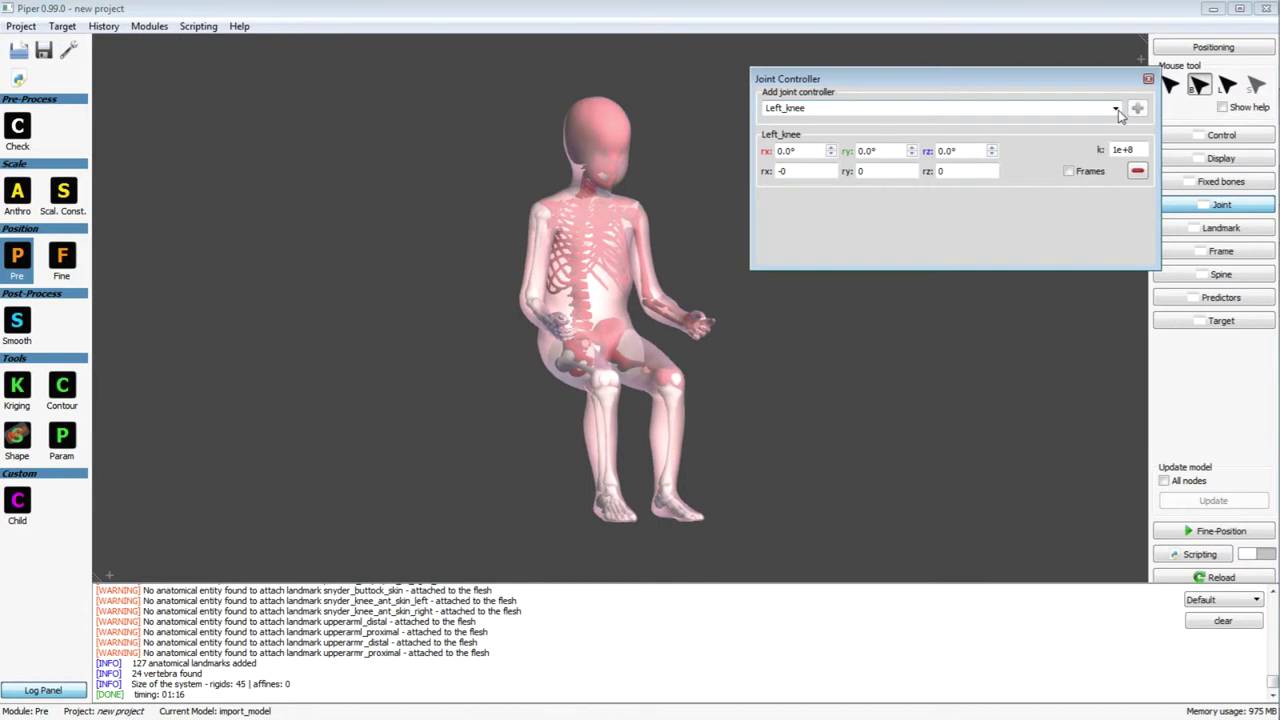
{"action": "left_click", "coordinate": [1115, 108]}
{"action": "left_click", "coordinate": [1003, 301]}
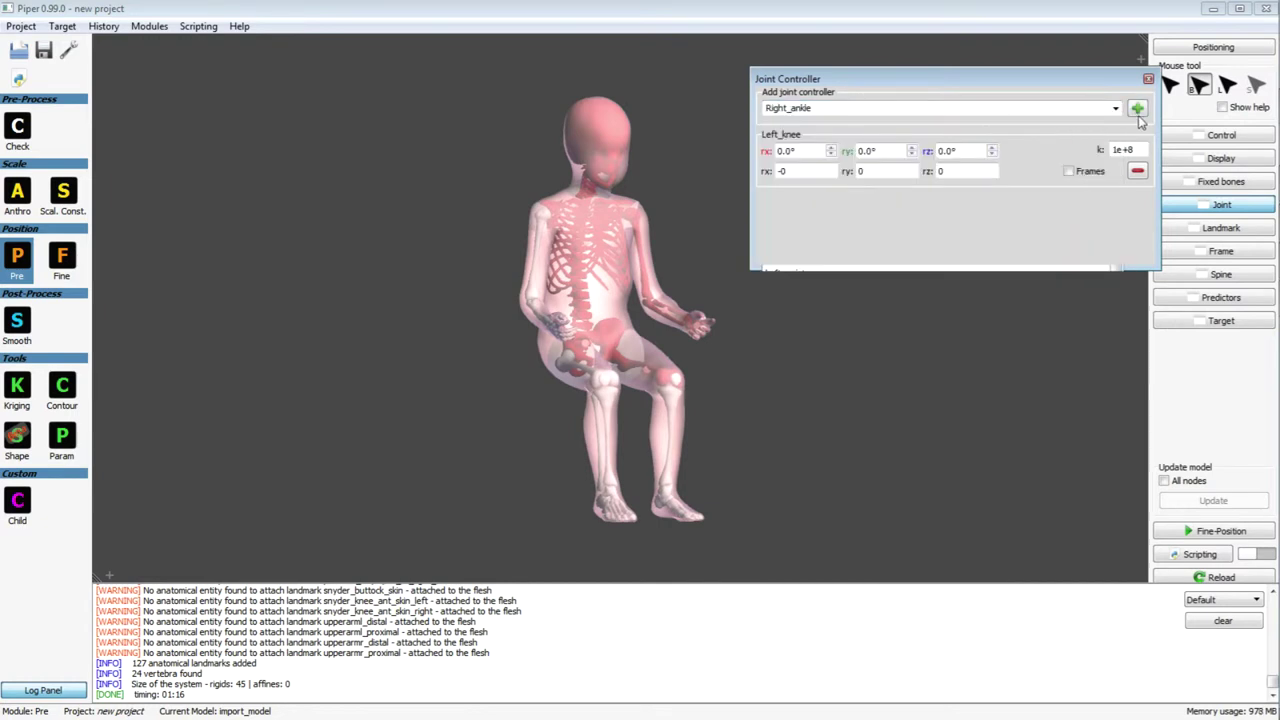
{"action": "left_click", "coordinate": [1137, 108]}
{"action": "left_click", "coordinate": [1115, 108]}
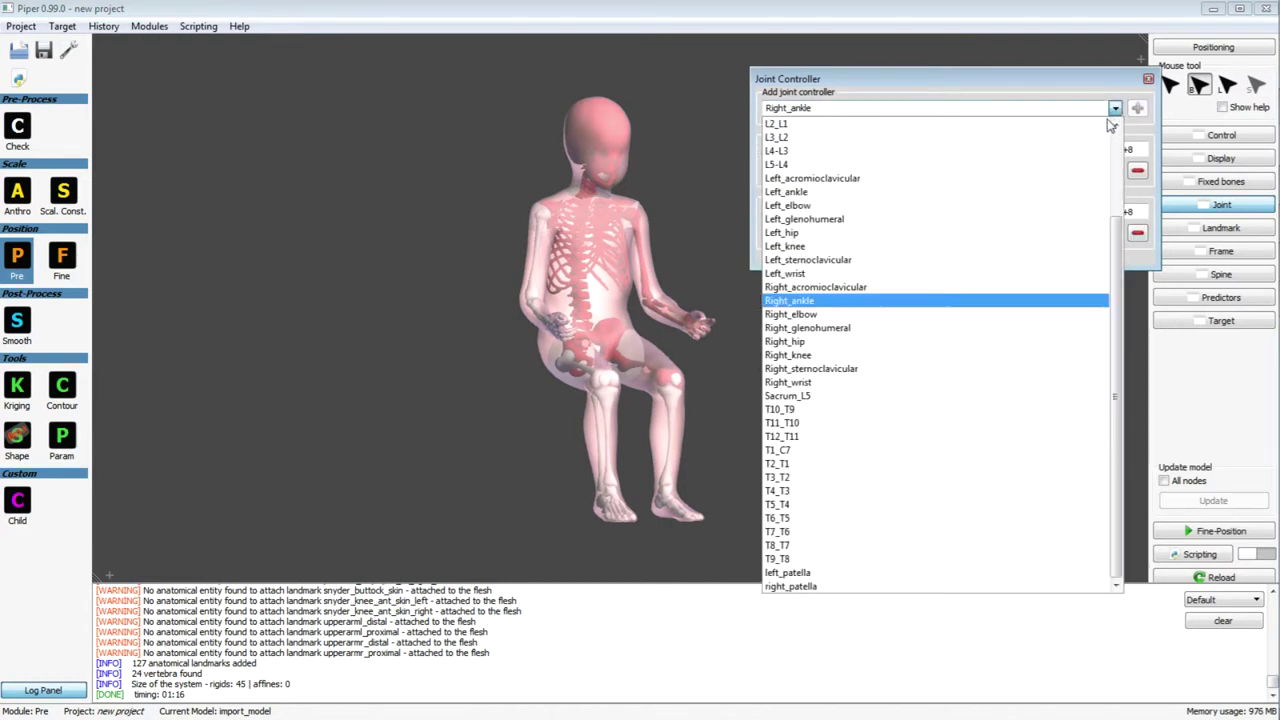
{"action": "left_click", "coordinate": [1030, 192]}
{"action": "left_click", "coordinate": [1137, 108]}
- Resize the joint controller panel and display the Left_knee joint frame on the model
{"action": "left_click_drag", "start_coordinate": [1011, 268], "coordinate": [1005, 337]}
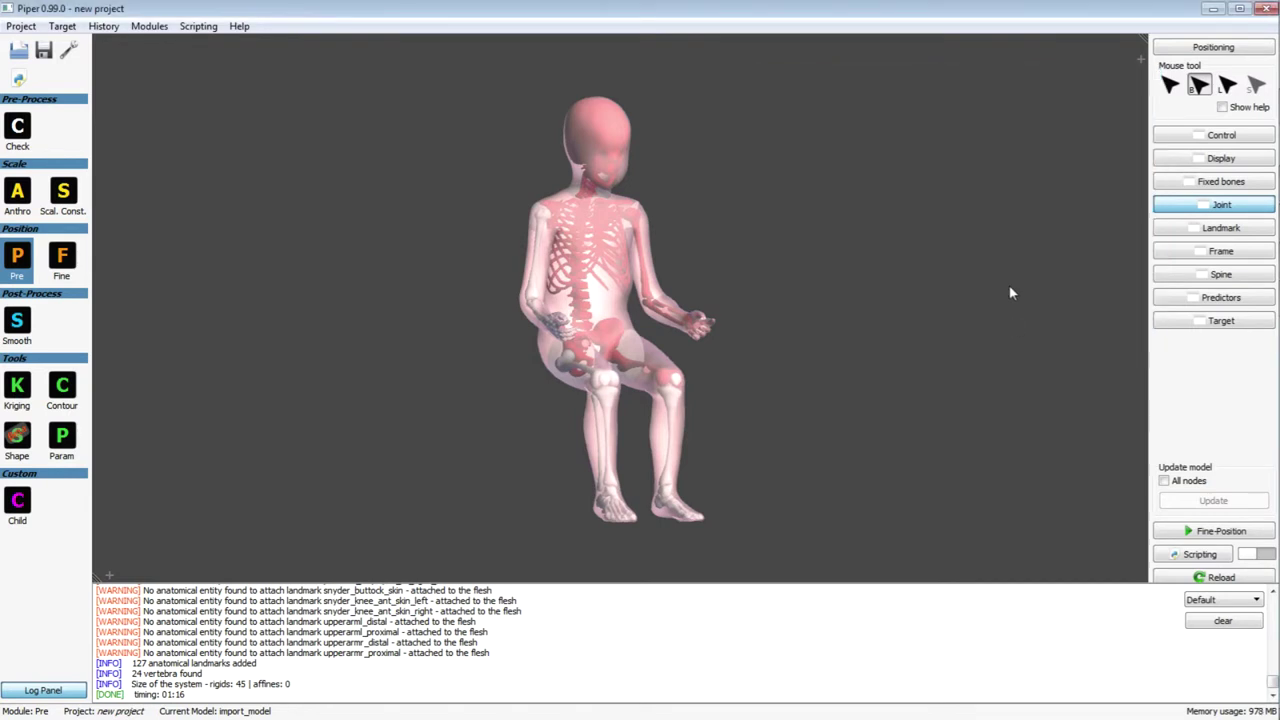
{"action": "left_click_drag", "start_coordinate": [967, 77], "coordinate": [955, 57]}
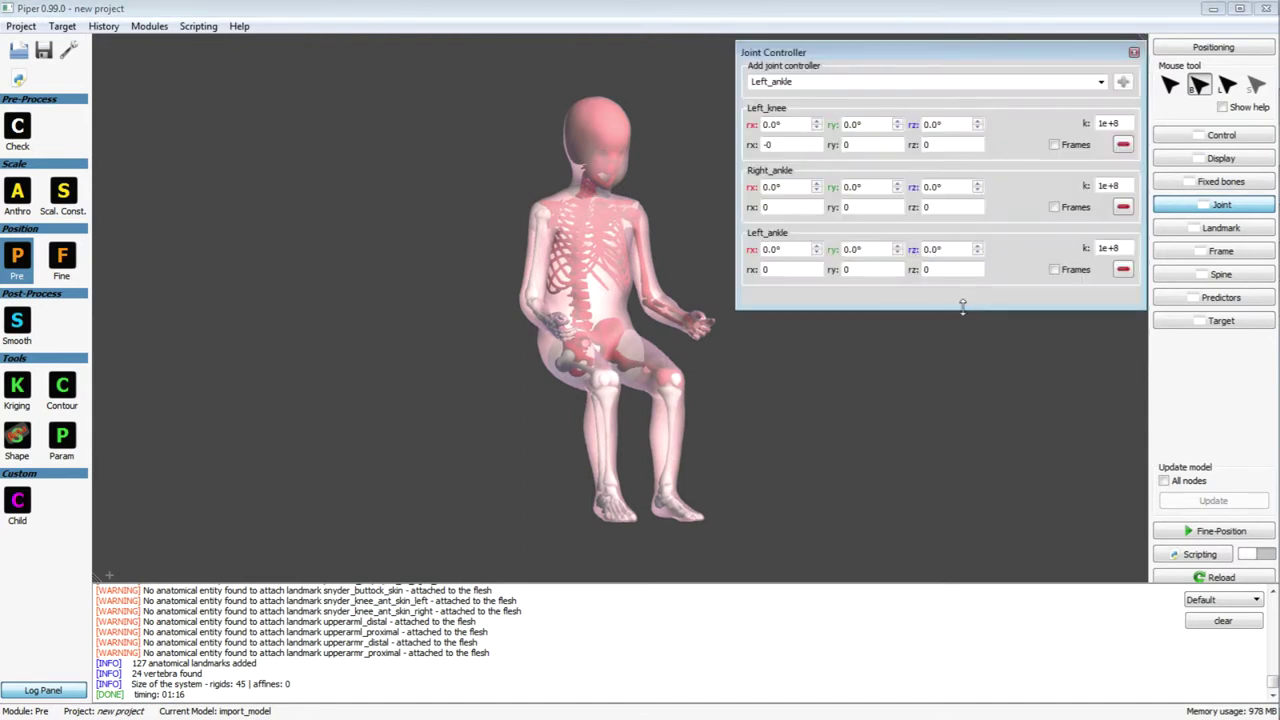
{"action": "left_click_drag", "start_coordinate": [964, 301], "coordinate": [964, 295]}
{"action": "left_click", "coordinate": [1054, 144]}
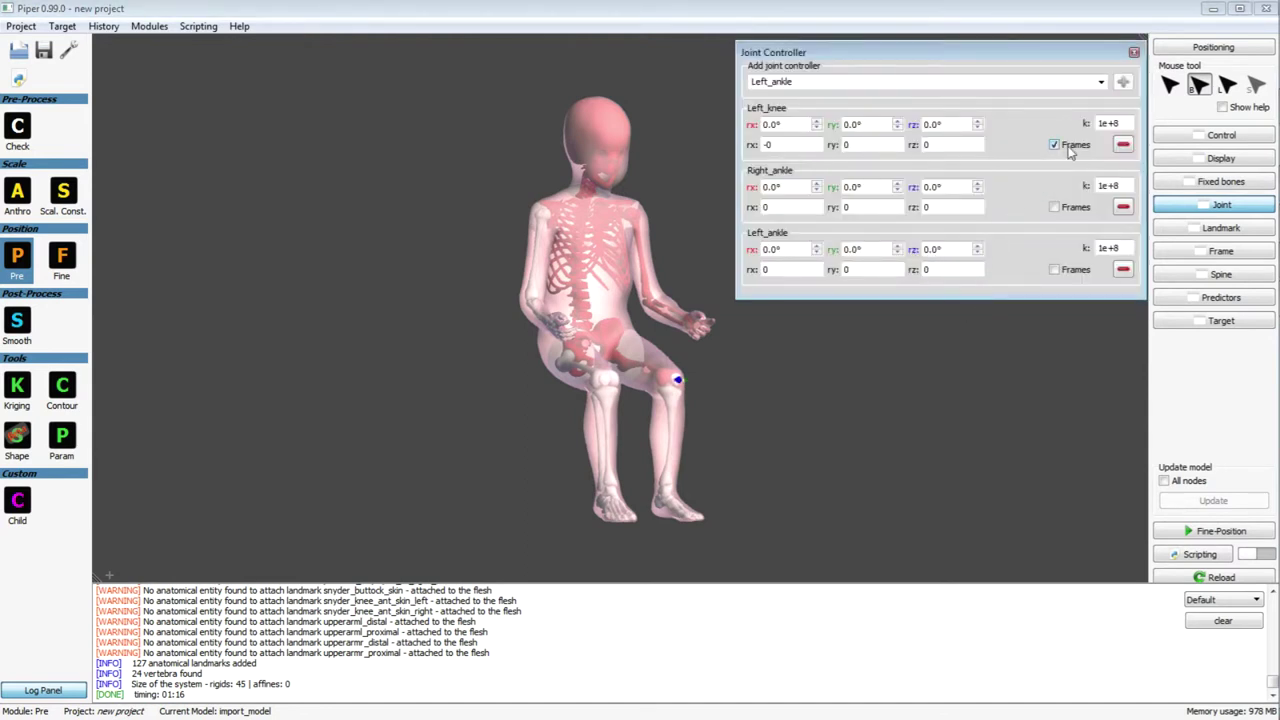
{"action": "middle_click_drag", "start_coordinate": [737, 438], "coordinate": [595, 401]}
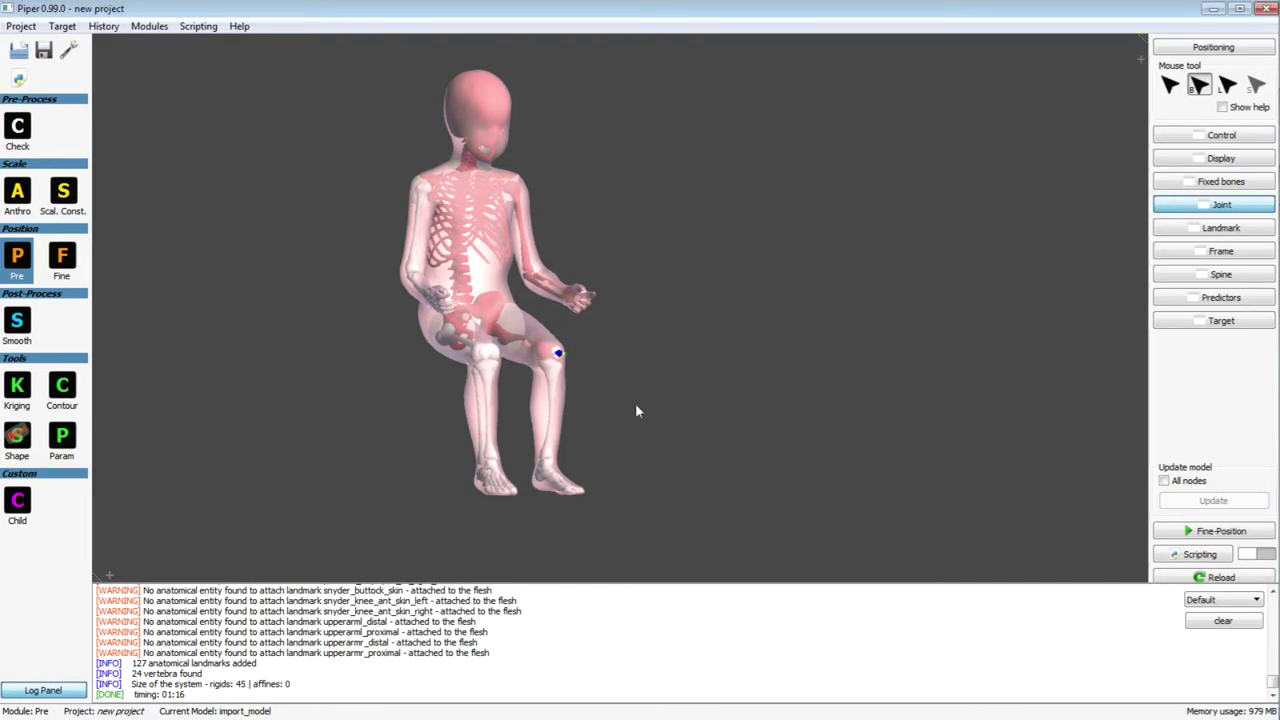
- Add an x, y, z landmark controller on gebod_stylion_right and display the model's landmarks
{"action": "left_click", "coordinate": [1215, 228]}
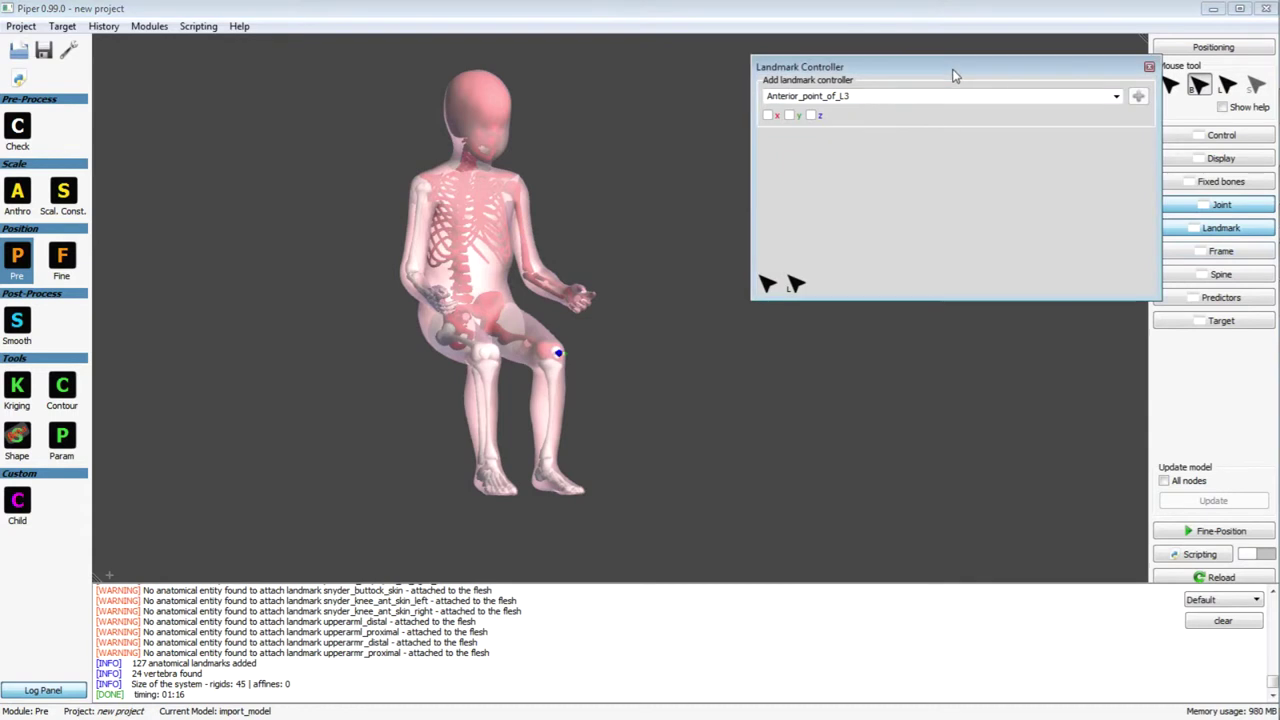
{"action": "left_click_drag", "start_coordinate": [954, 74], "coordinate": [940, 320]}
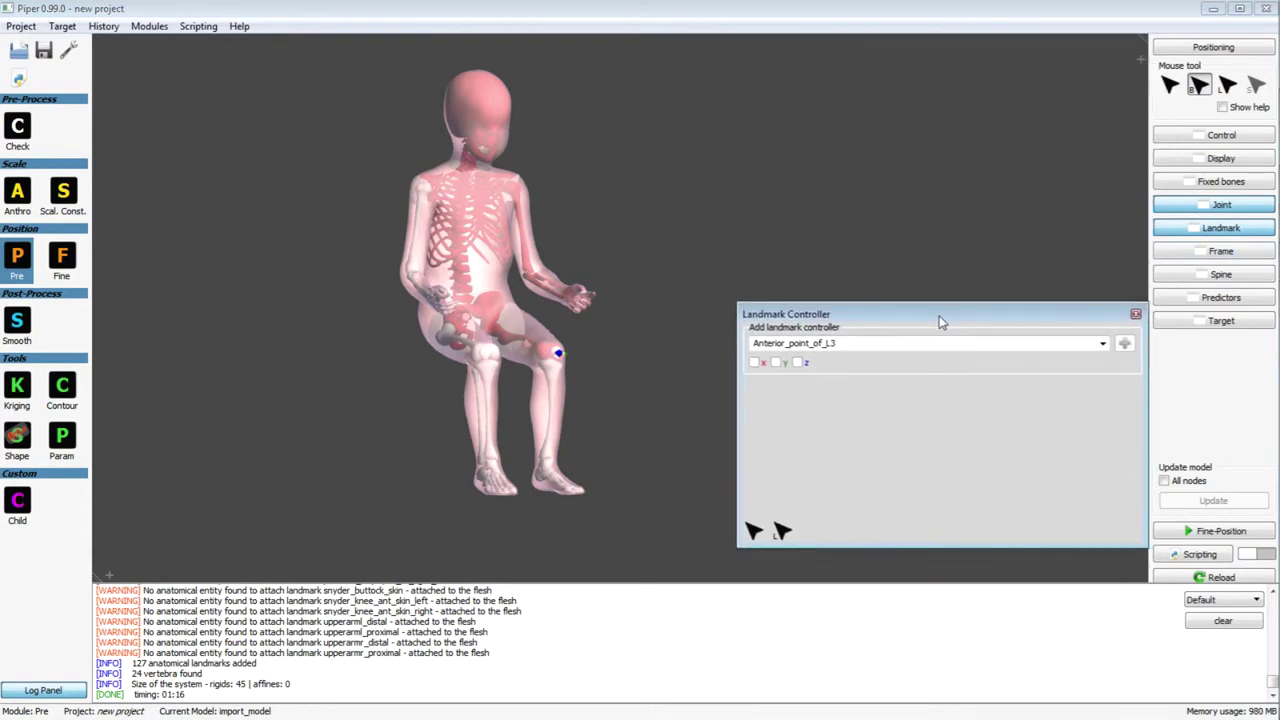
{"action": "left_click", "coordinate": [1102, 344]}
{"action": "left_click_drag", "start_coordinate": [1102, 370], "coordinate": [1091, 625]}
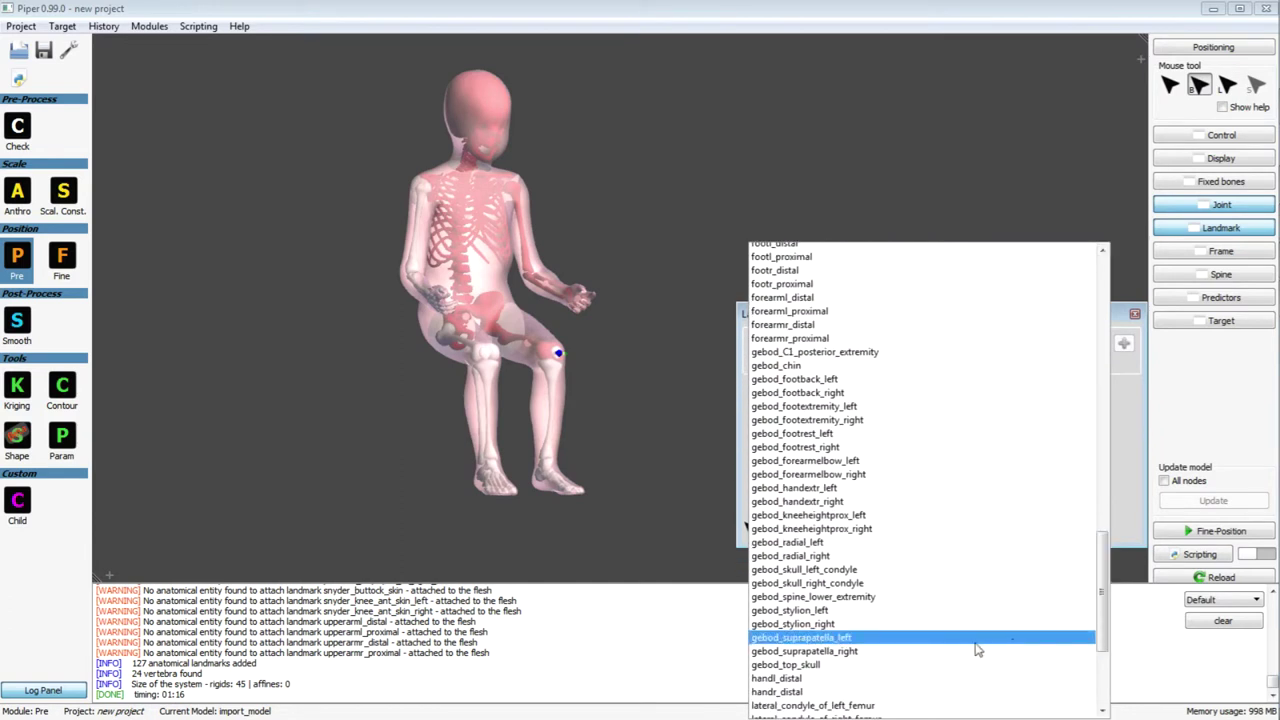
{"action": "left_click", "coordinate": [897, 626]}
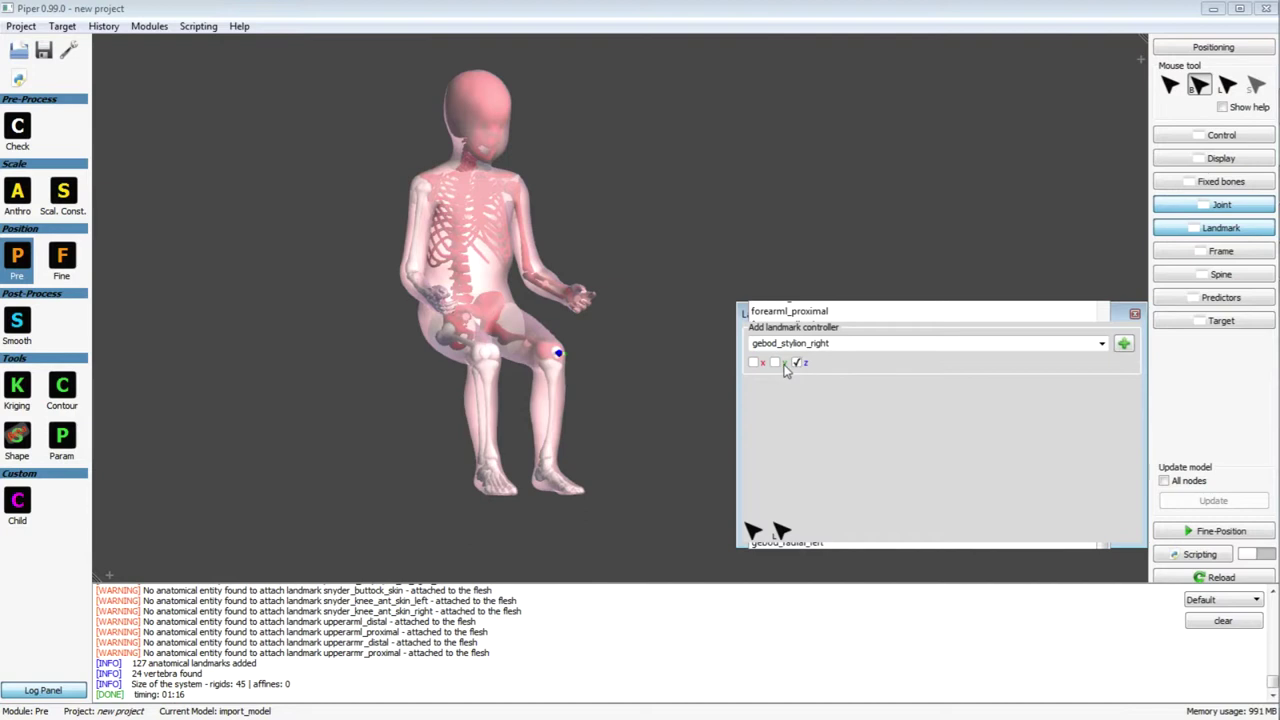
{"action": "left_click", "coordinate": [775, 365]}
{"action": "left_click", "coordinate": [754, 366]}
{"action": "left_click", "coordinate": [1123, 343]}
{"action": "key", "text": "l"}
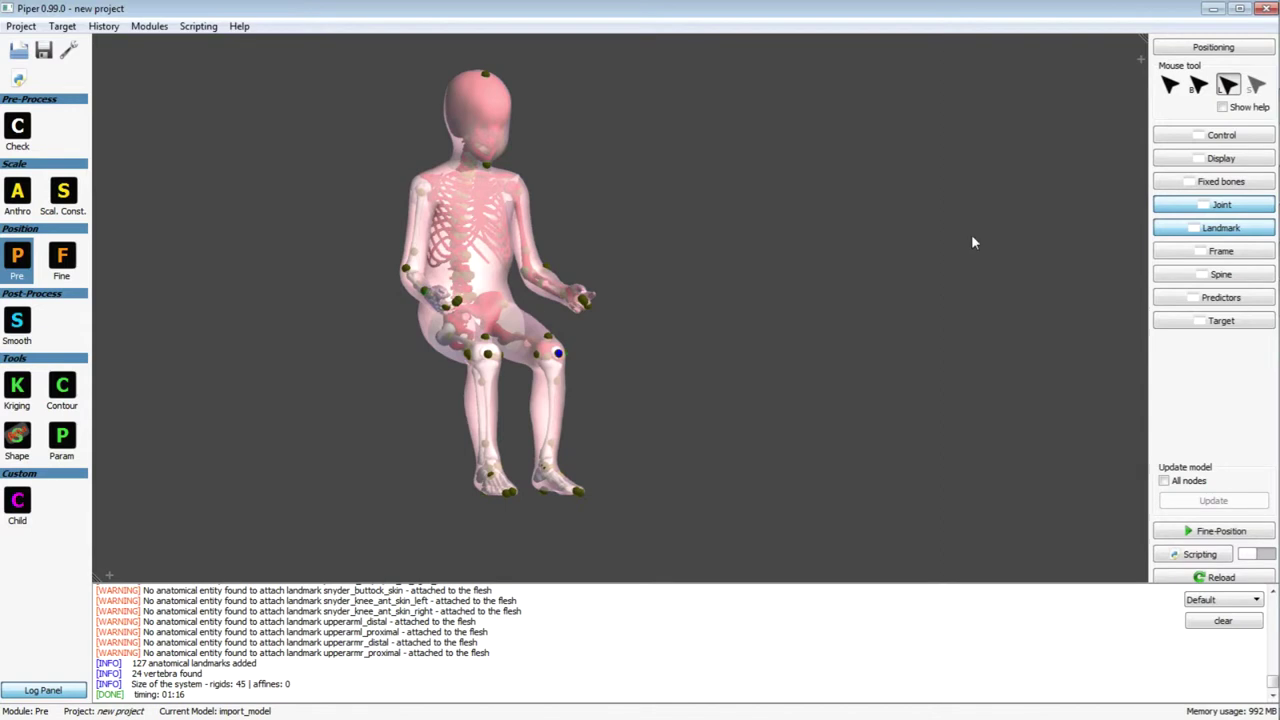
- Add a frame controller from Pelvis_right_hip_frame to Right_femur constraining rx, ry and rz
{"action": "left_click", "coordinate": [1189, 251]}
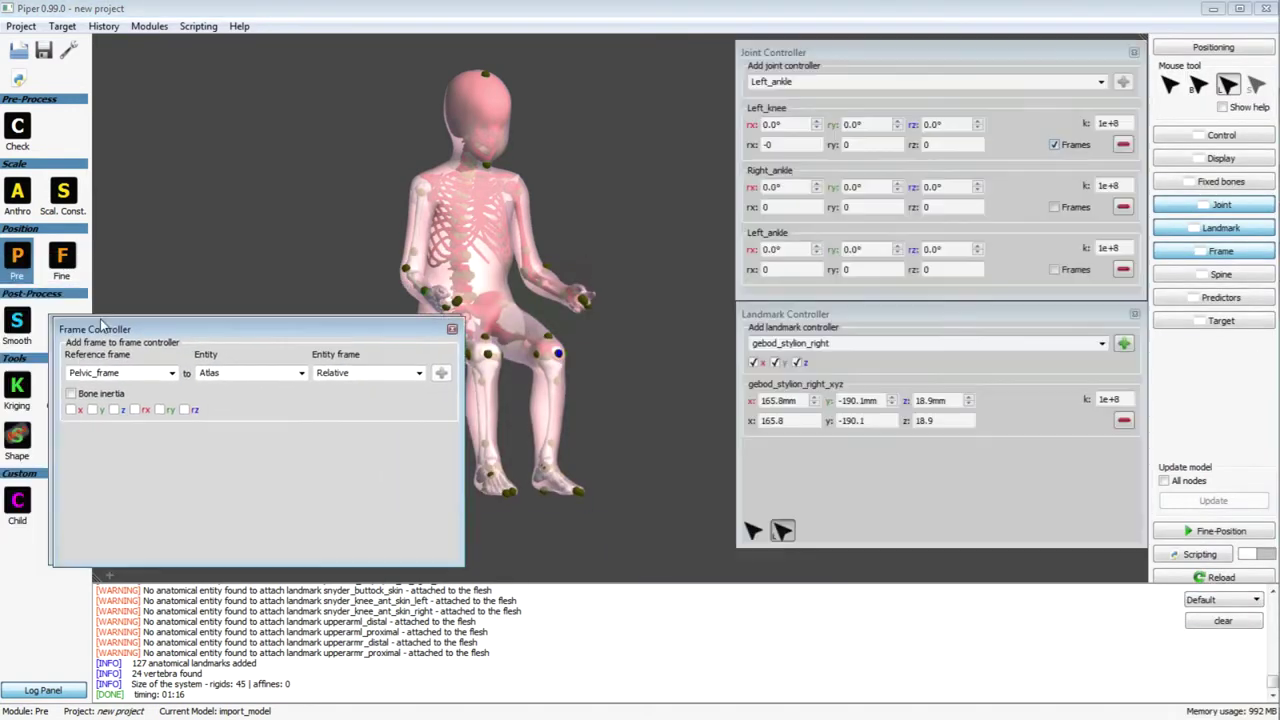
{"action": "left_click", "coordinate": [174, 375]}
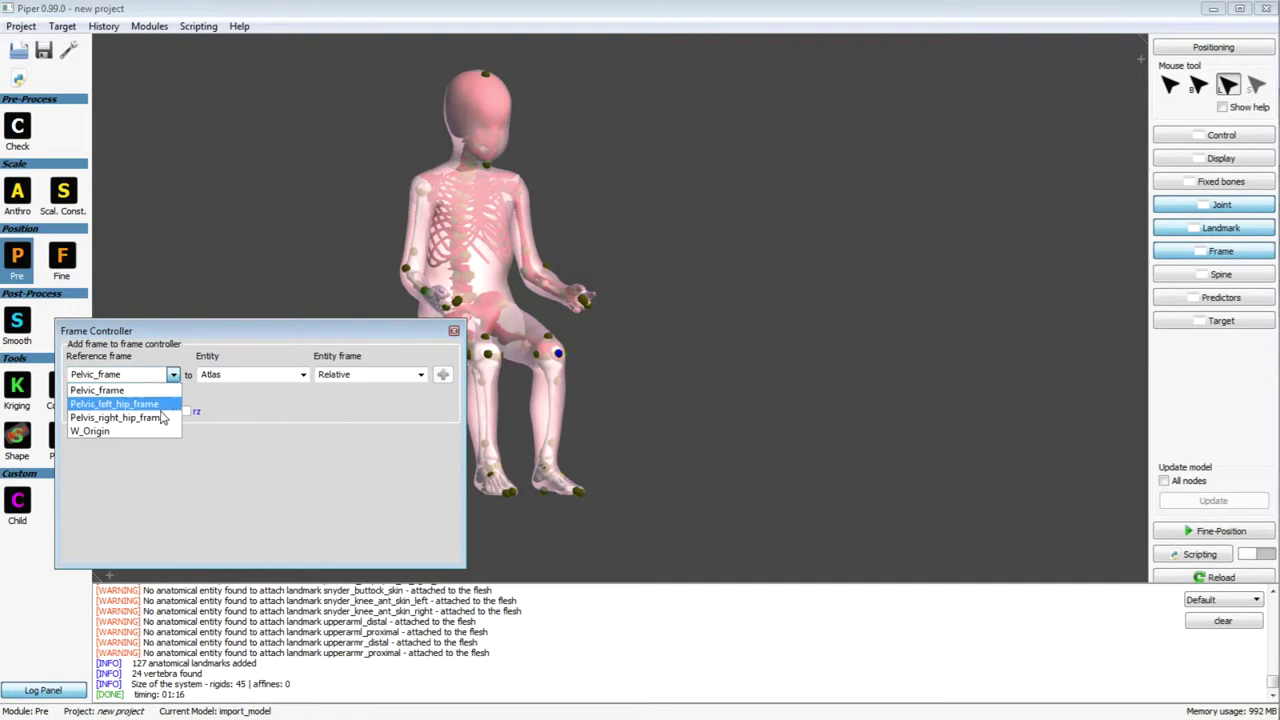
{"action": "left_click", "coordinate": [115, 417]}
{"action": "left_click", "coordinate": [299, 378]}
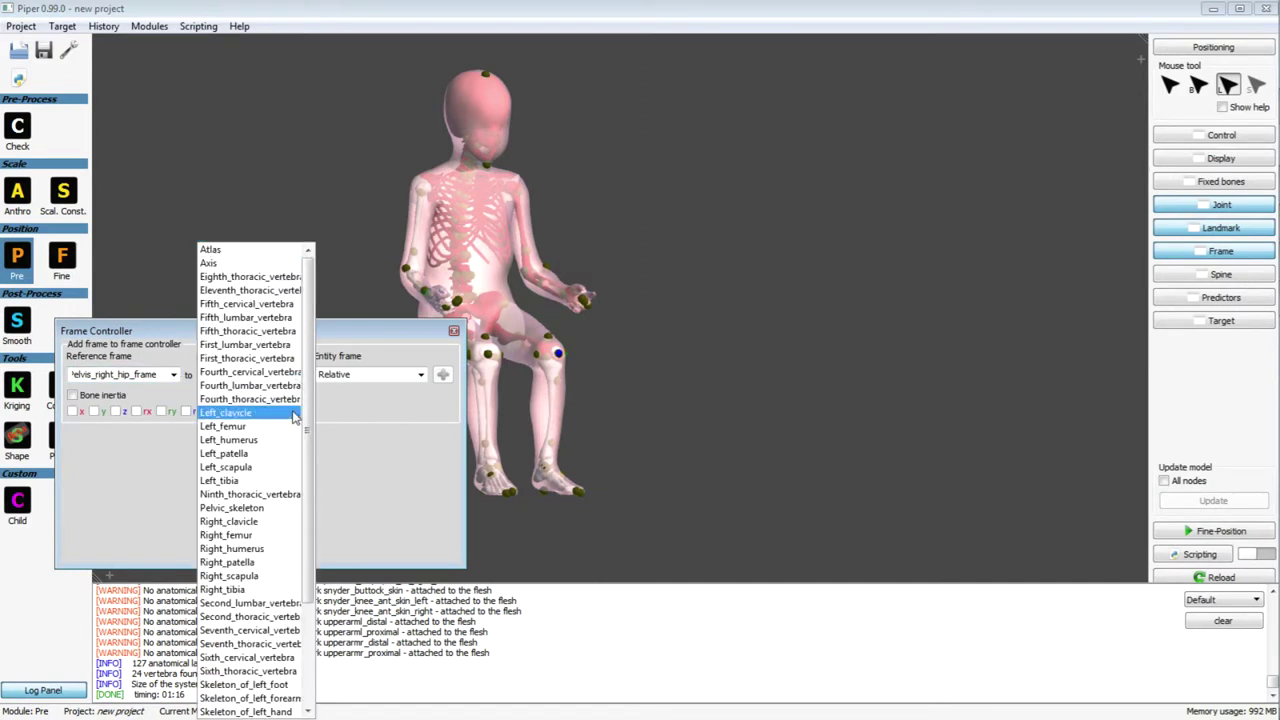
{"action": "left_click", "coordinate": [266, 535]}
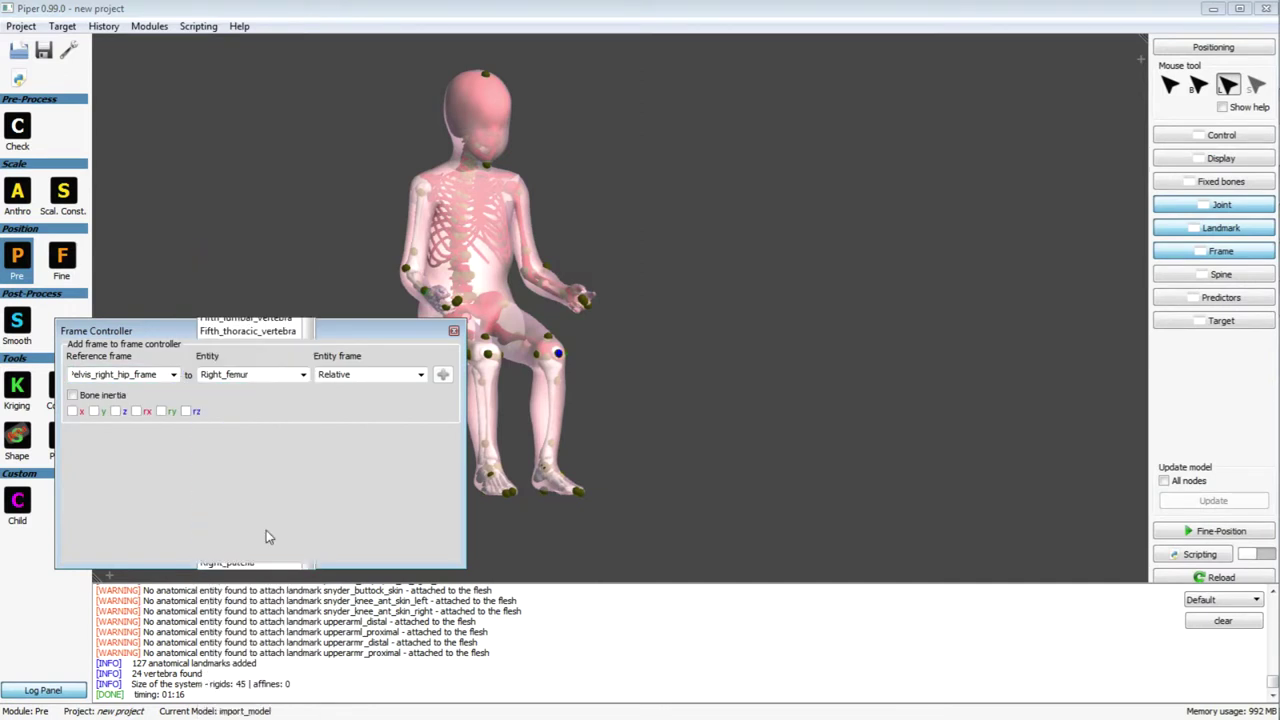
{"action": "left_click", "coordinate": [187, 411]}
{"action": "left_click", "coordinate": [442, 375]}
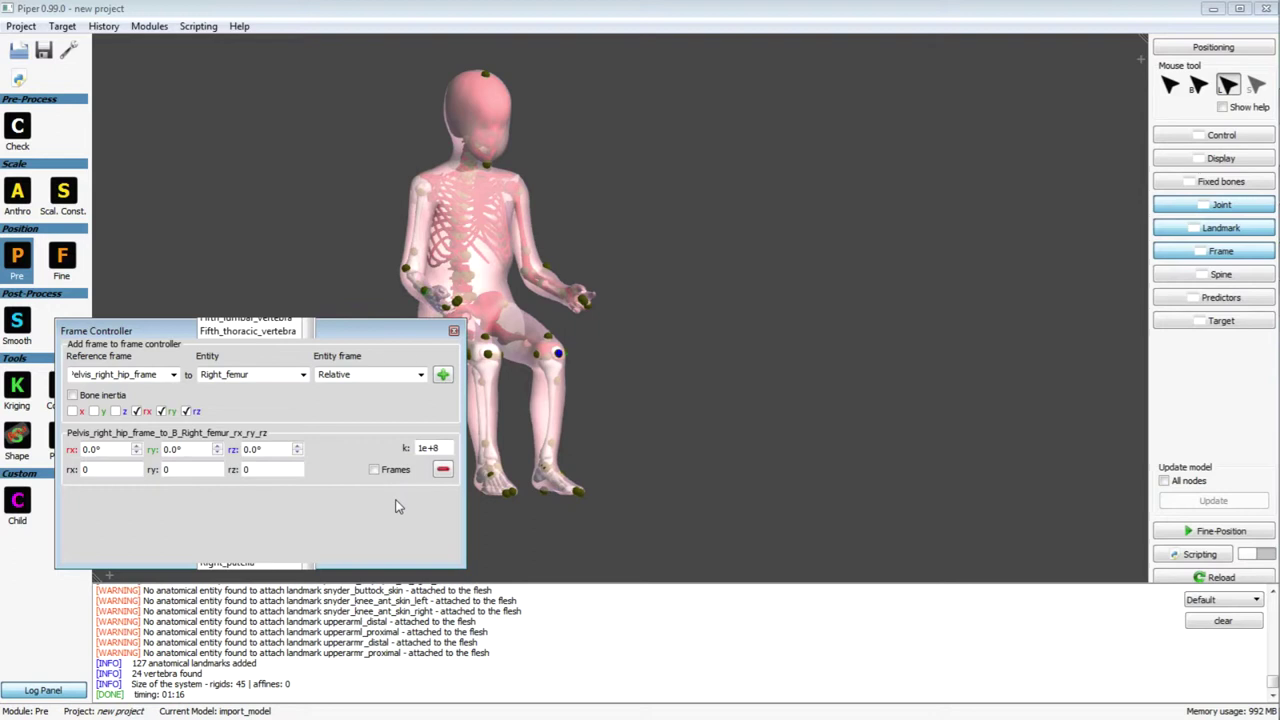
- Confirm the new controller's stiffness value and display its frame axes
{"action": "left_click_drag", "start_coordinate": [356, 332], "coordinate": [340, 344]}
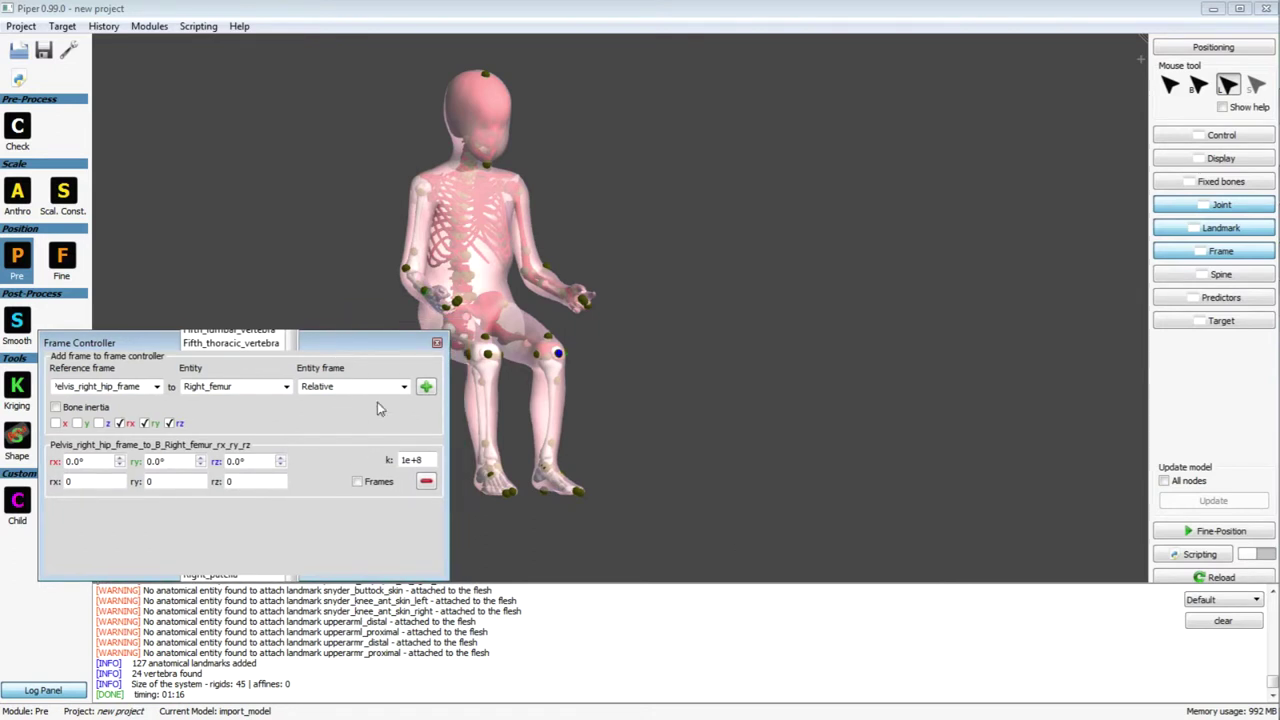
{"action": "left_click", "coordinate": [425, 460]}
{"action": "key", "text": "Return"}
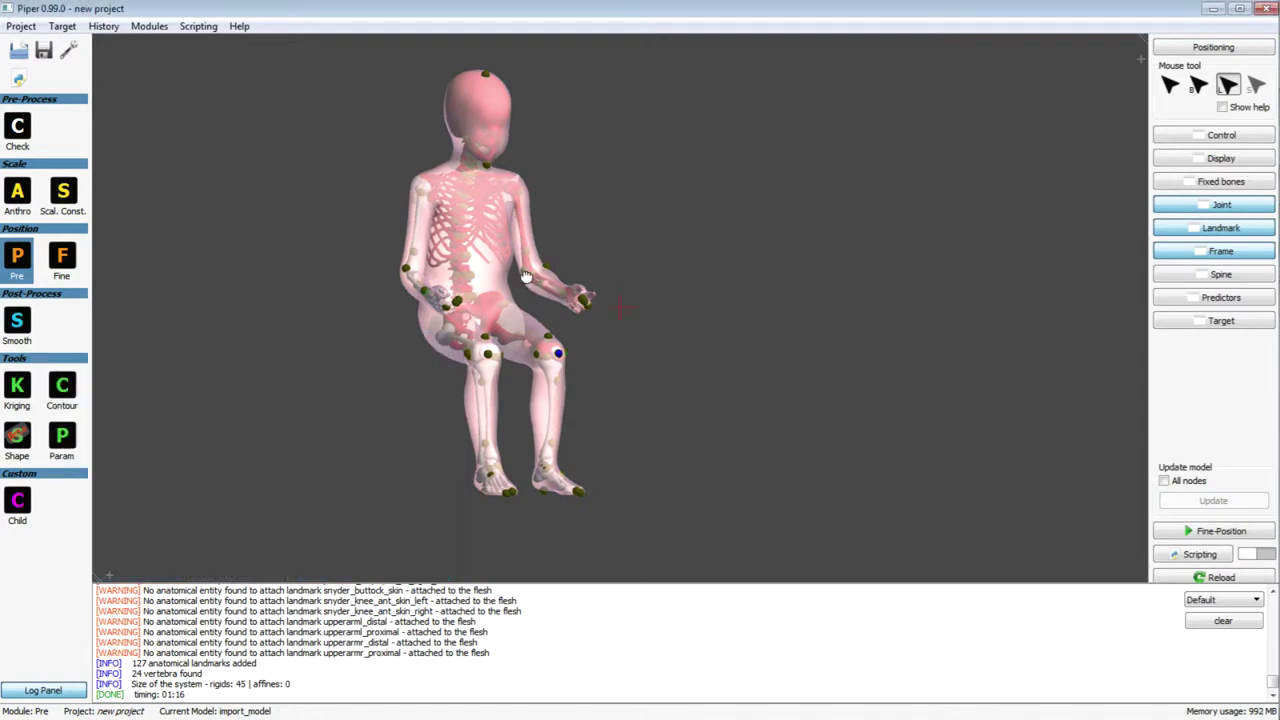
{"action": "left_click", "coordinate": [388, 486]}
{"action": "left_click_drag", "start_coordinate": [565, 445], "coordinate": [546, 305]}
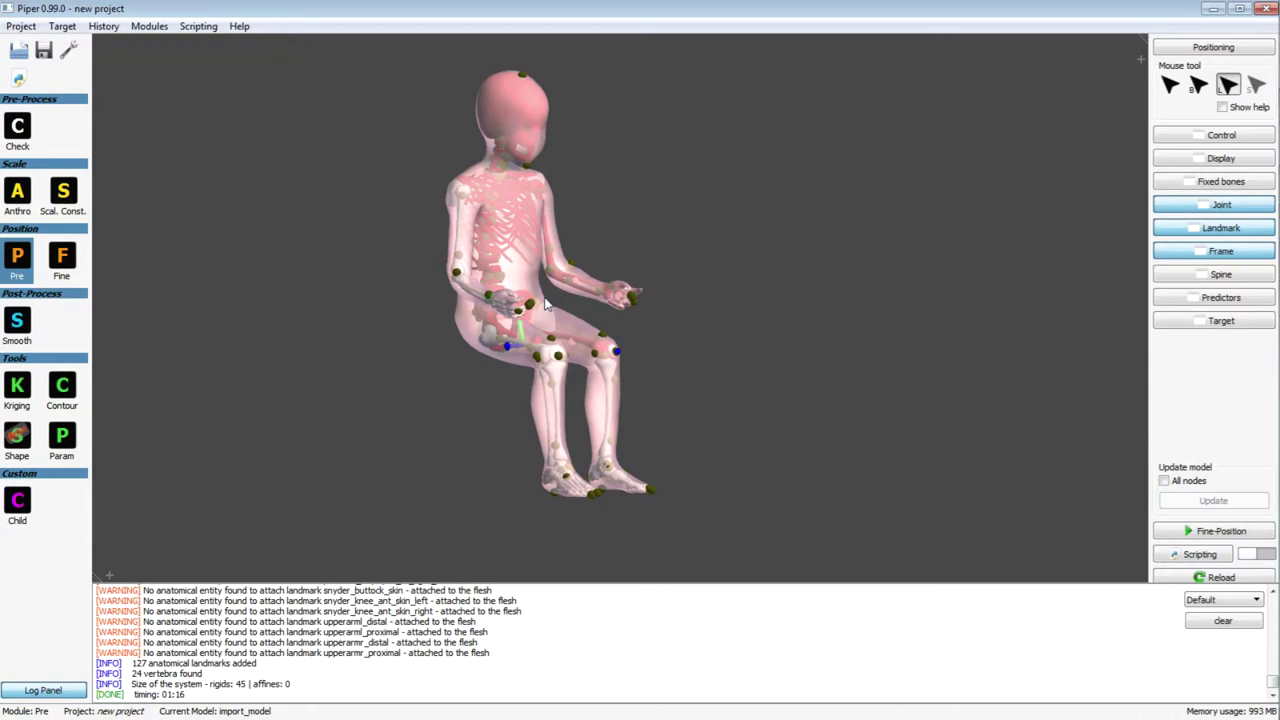
- Enable All nodes for model updates and run the latest Python script after each step
{"action": "left_click", "coordinate": [612, 320]}
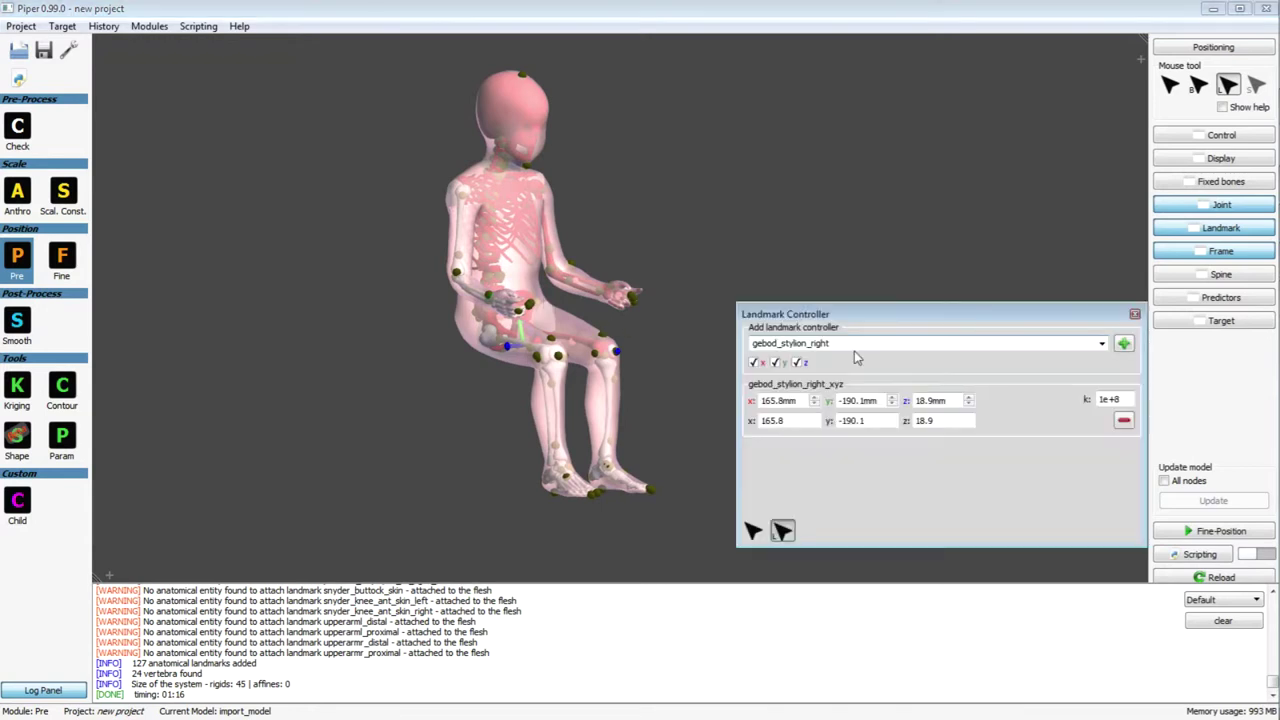
{"action": "left_click", "coordinate": [1163, 482]}
{"action": "left_click", "coordinate": [1165, 482]}
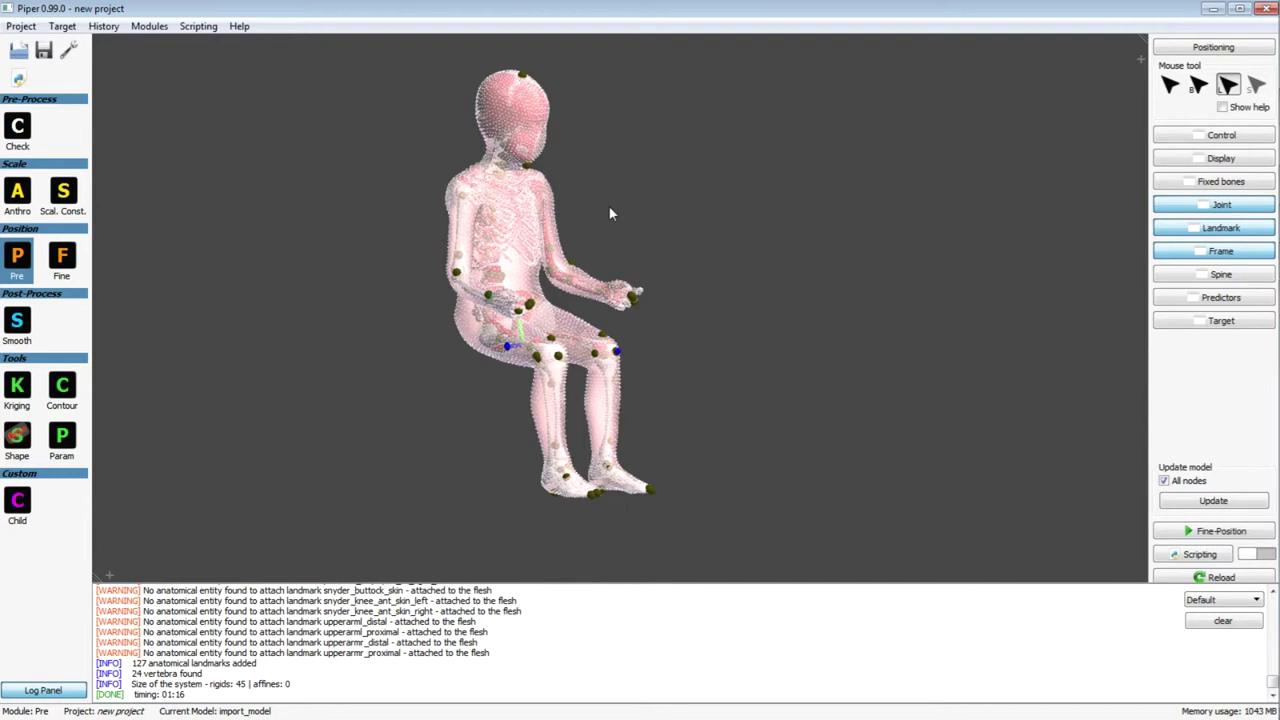
{"action": "left_click", "coordinate": [951, 363]}
{"action": "left_click", "coordinate": [1256, 558]}
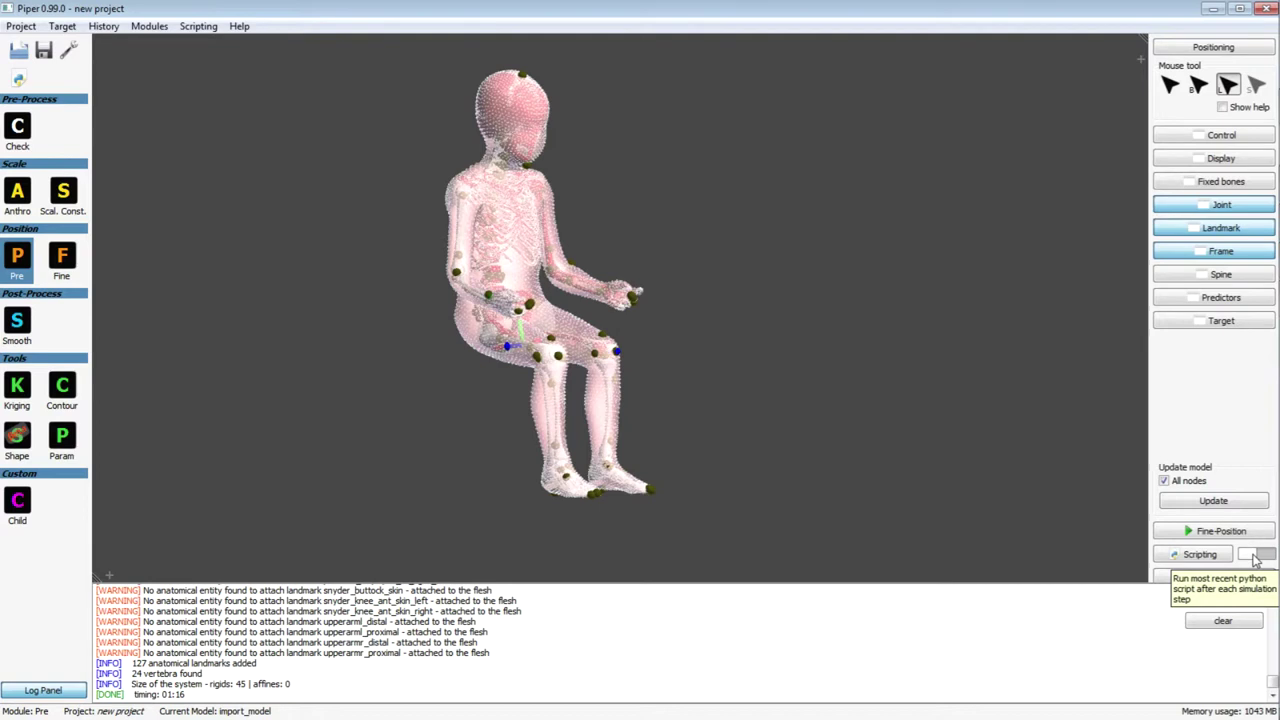
{"action": "left_click", "coordinate": [1256, 558]}
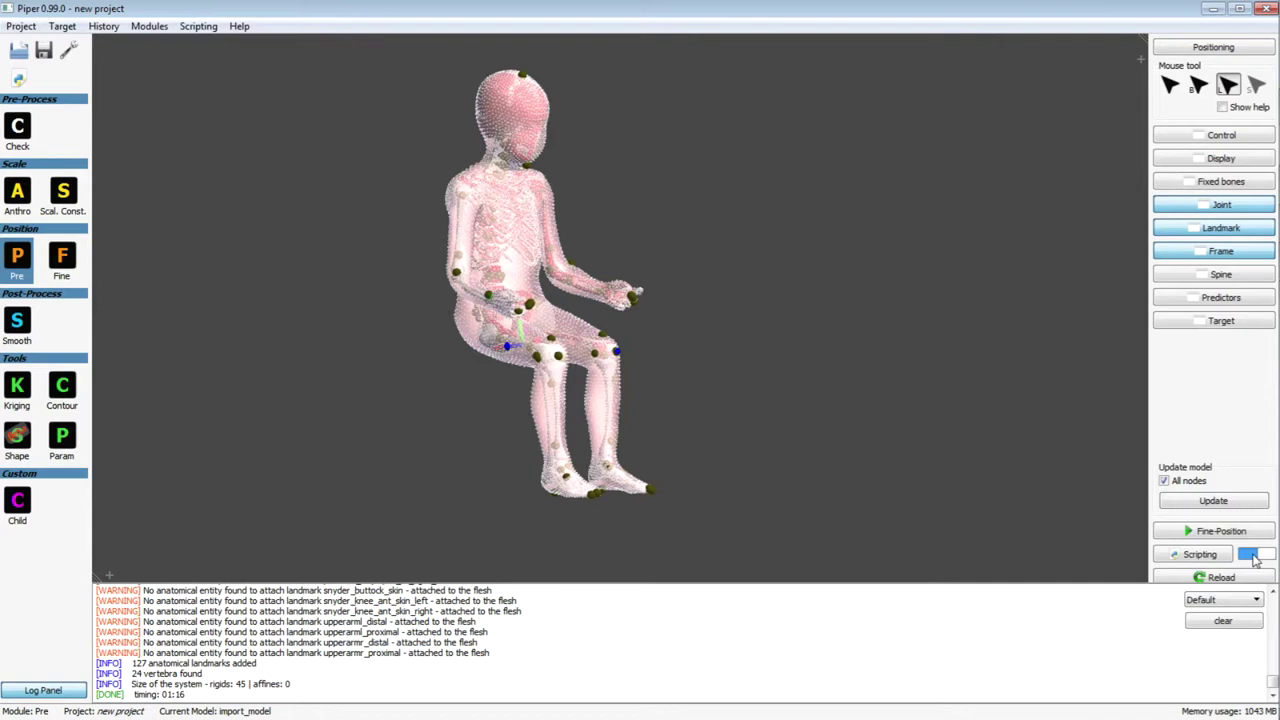
- Select Positioning_FE_auto.py in the script runner and widen it to read the description
{"action": "left_click", "coordinate": [1196, 558]}
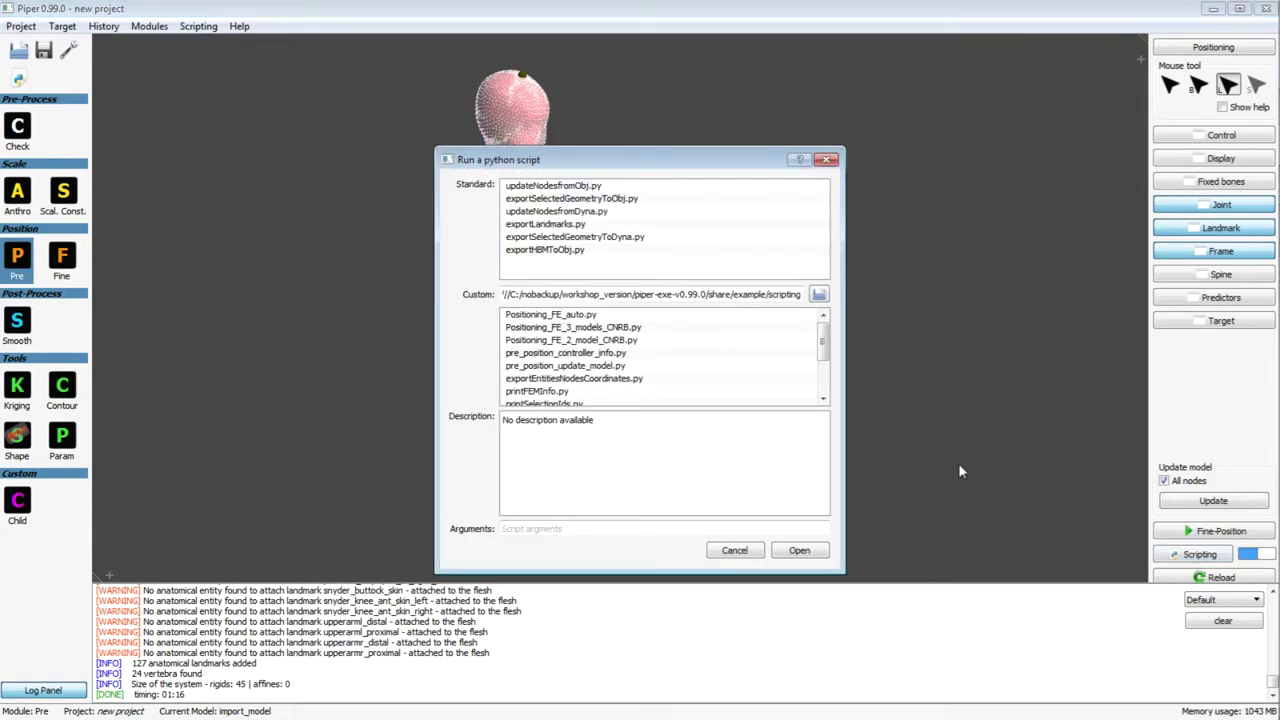
{"action": "left_click_drag", "start_coordinate": [714, 164], "coordinate": [422, 71]}
{"action": "left_click", "coordinate": [338, 222]}
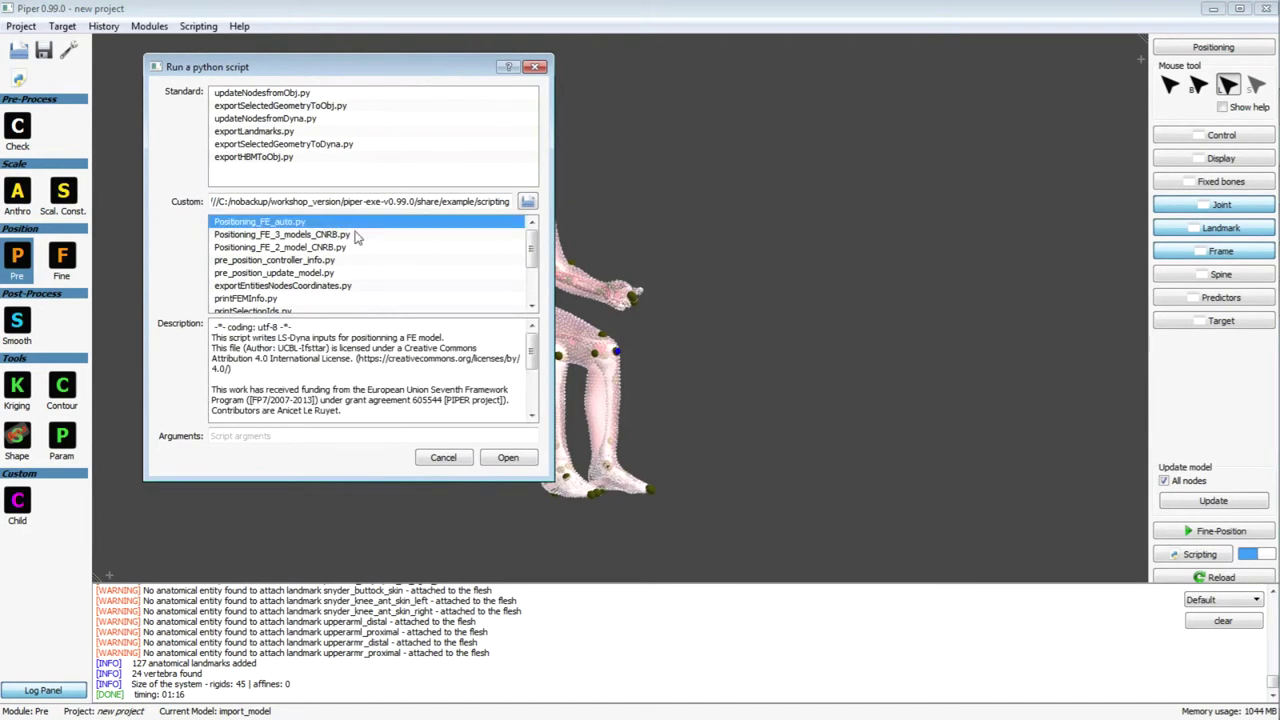
{"action": "left_click_drag", "start_coordinate": [362, 480], "coordinate": [360, 546]}
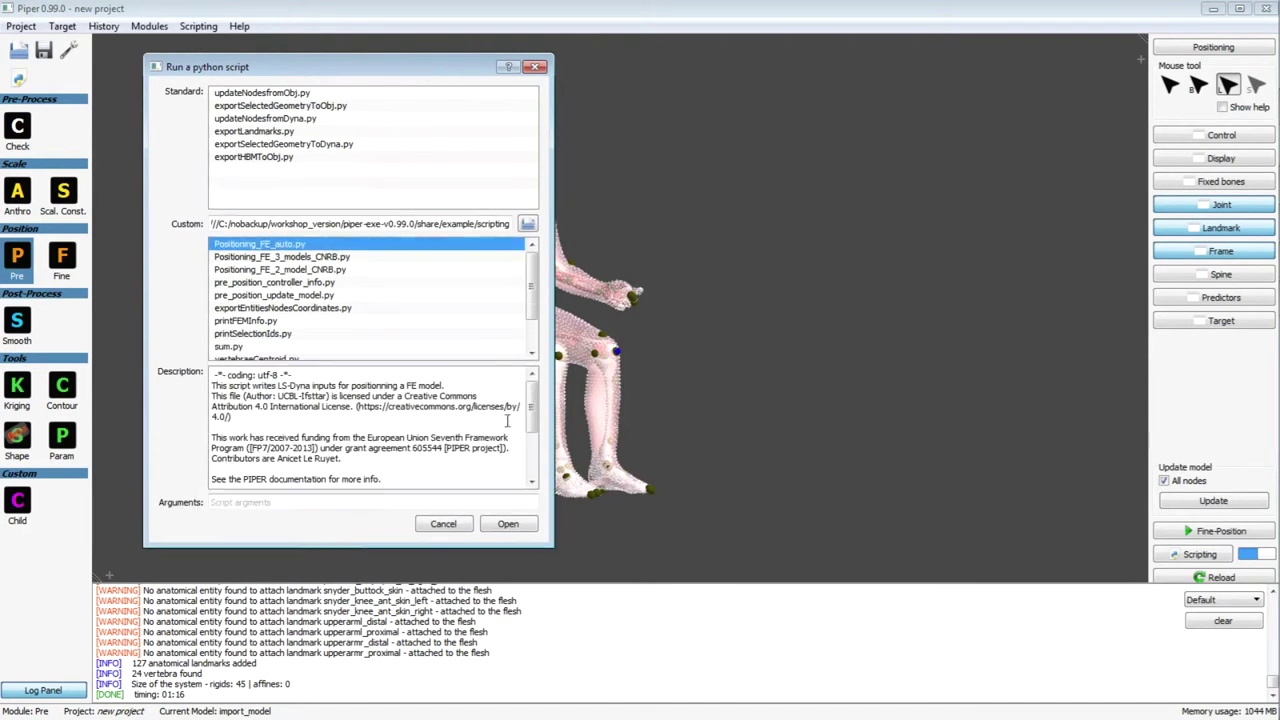
{"action": "scroll", "coordinate": [532, 435], "scroll_direction": "down", "scroll_amount": 2}
{"action": "scroll", "coordinate": [532, 435], "scroll_direction": "down", "scroll_amount": 1}
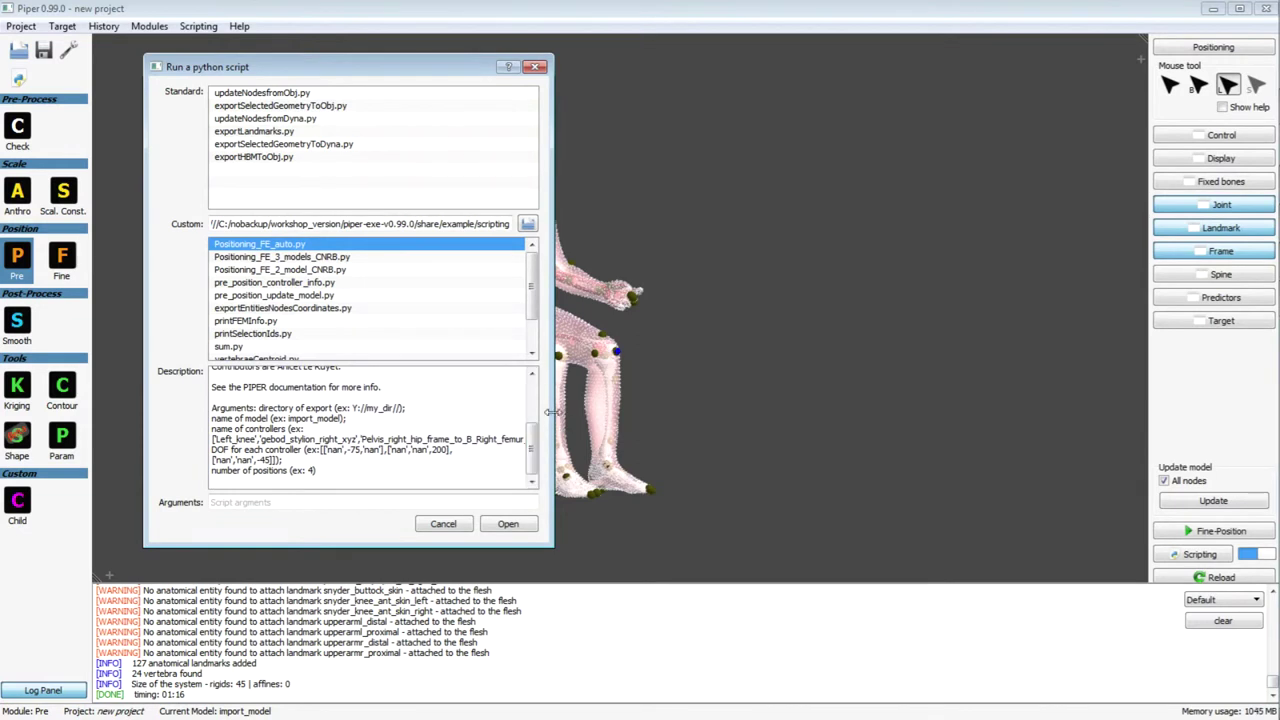
{"action": "left_click_drag", "start_coordinate": [553, 416], "coordinate": [716, 406]}
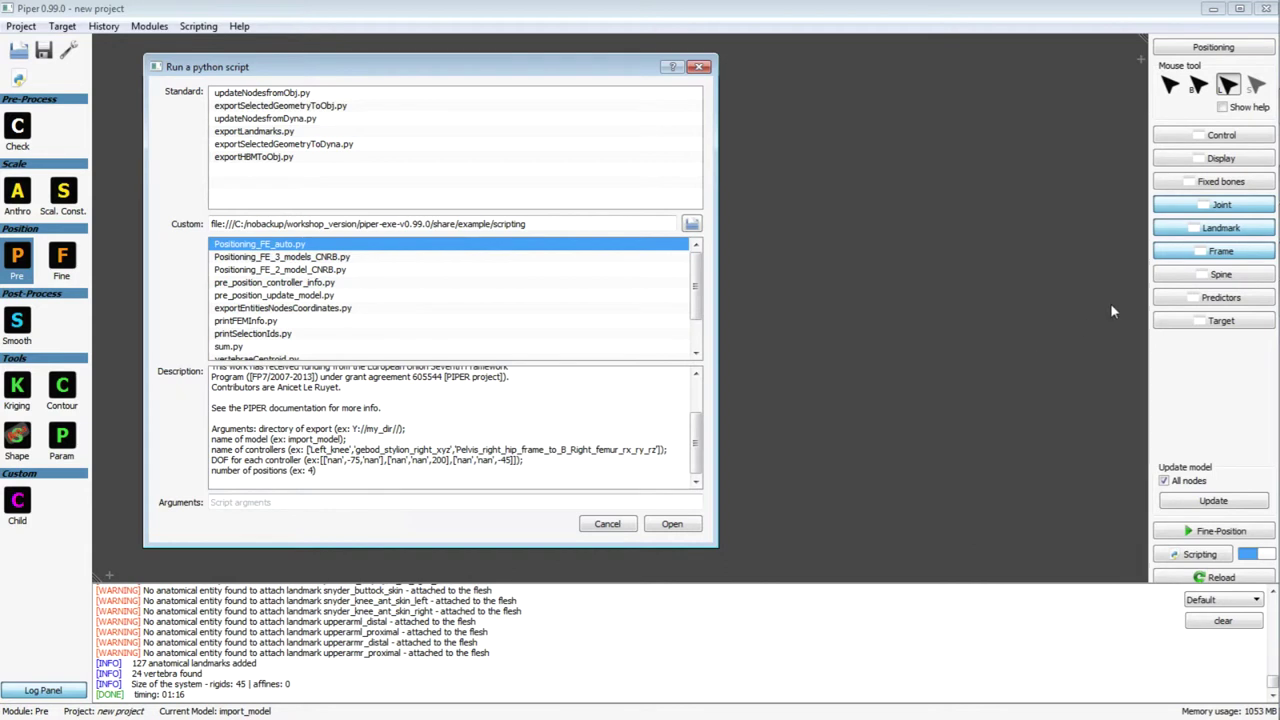
- Enter the demo export folder path followed by \import_model as the script arguments
{"action": "mouse_move", "coordinate": [1273, 307]}
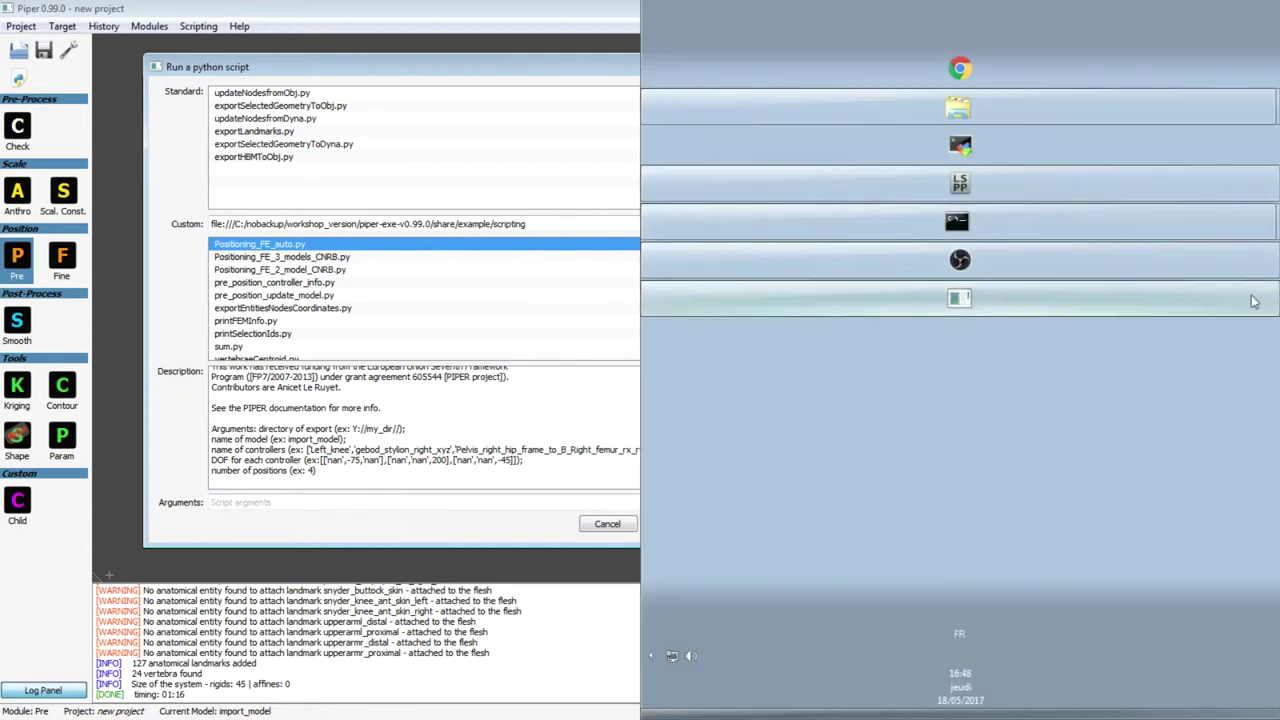
{"action": "left_click", "coordinate": [1003, 110]}
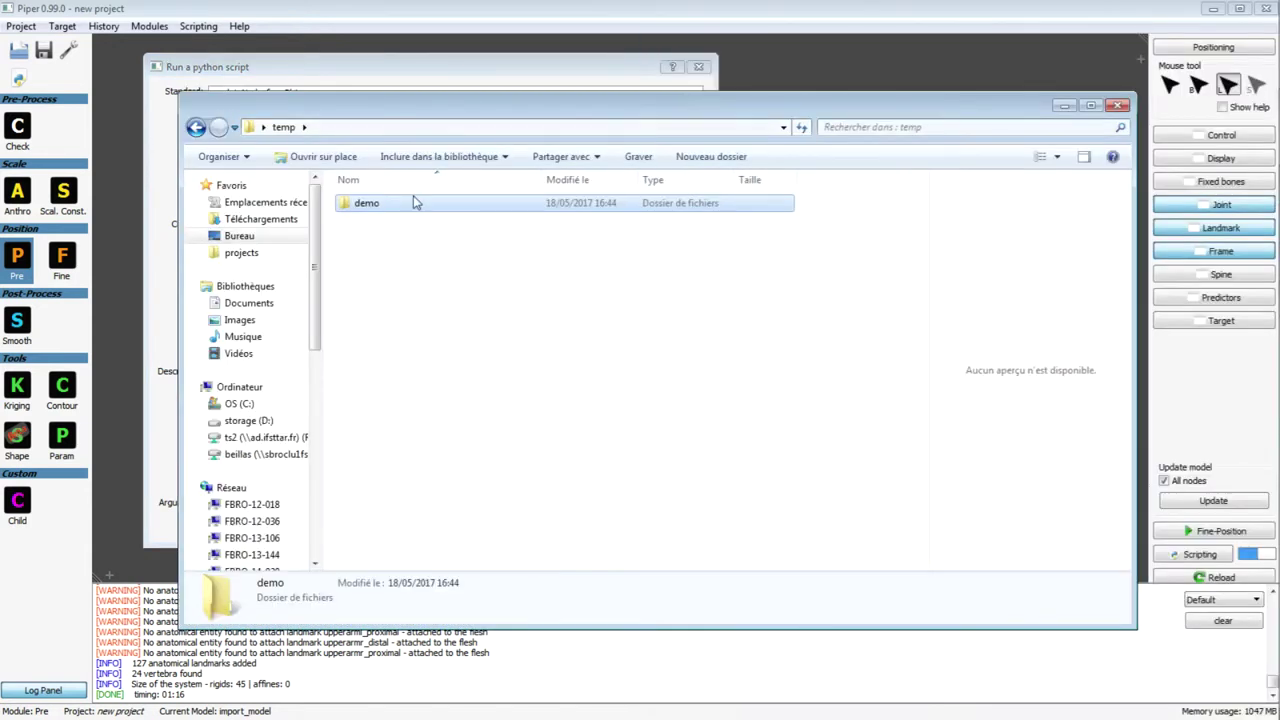
{"action": "double_click", "coordinate": [412, 205]}
{"action": "left_click", "coordinate": [449, 128]}
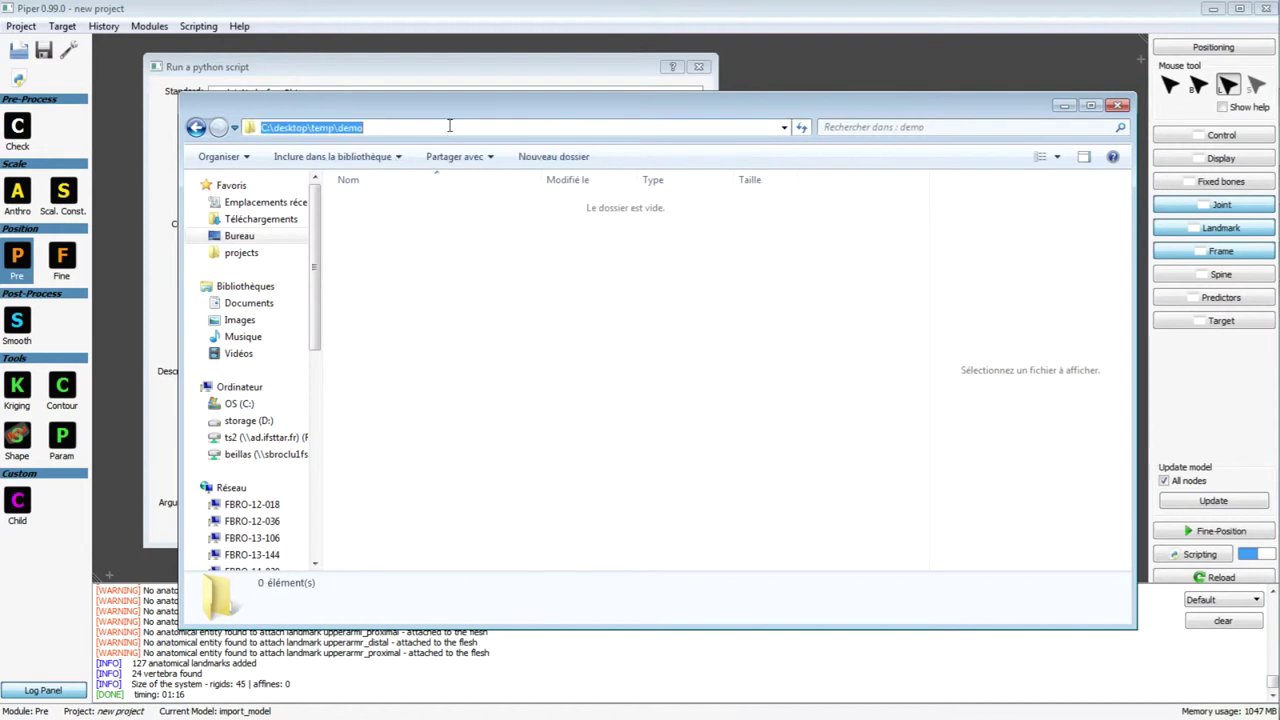
{"action": "key", "text": "ctrl+c"}
{"action": "left_click", "coordinate": [1064, 106]}
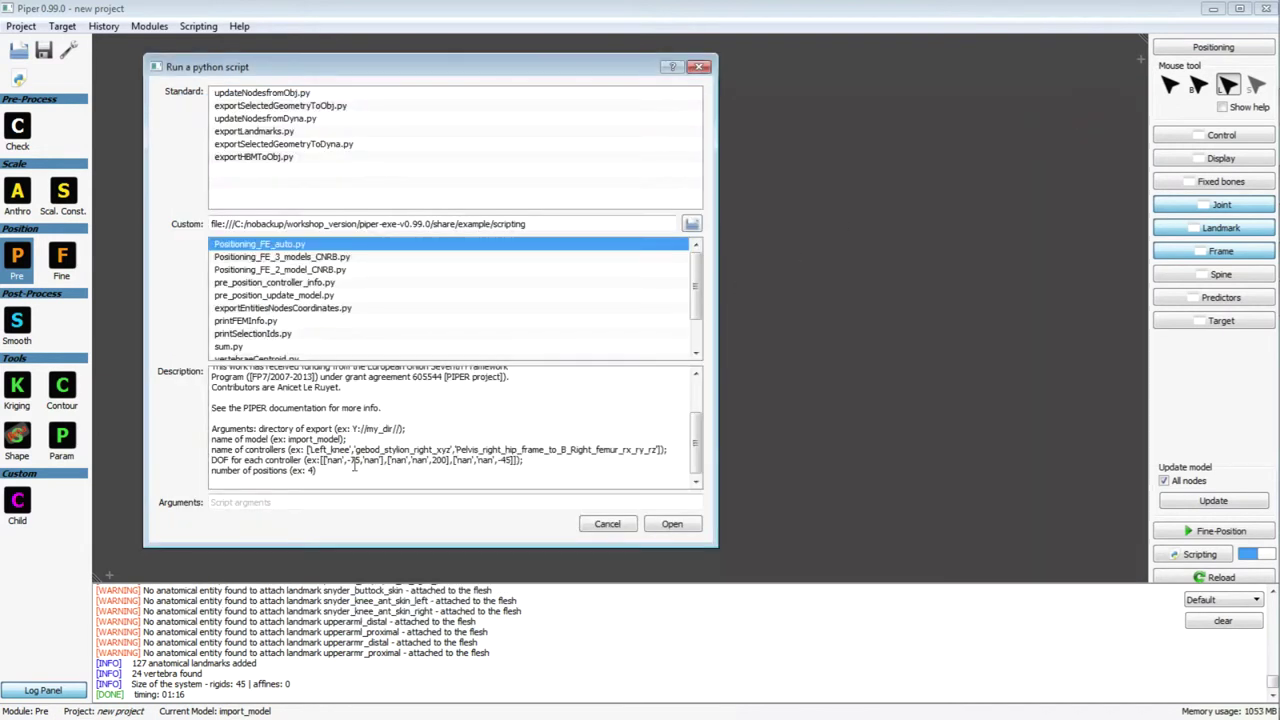
{"action": "left_click", "coordinate": [303, 502]}
{"action": "key", "text": "ctrl+v"}
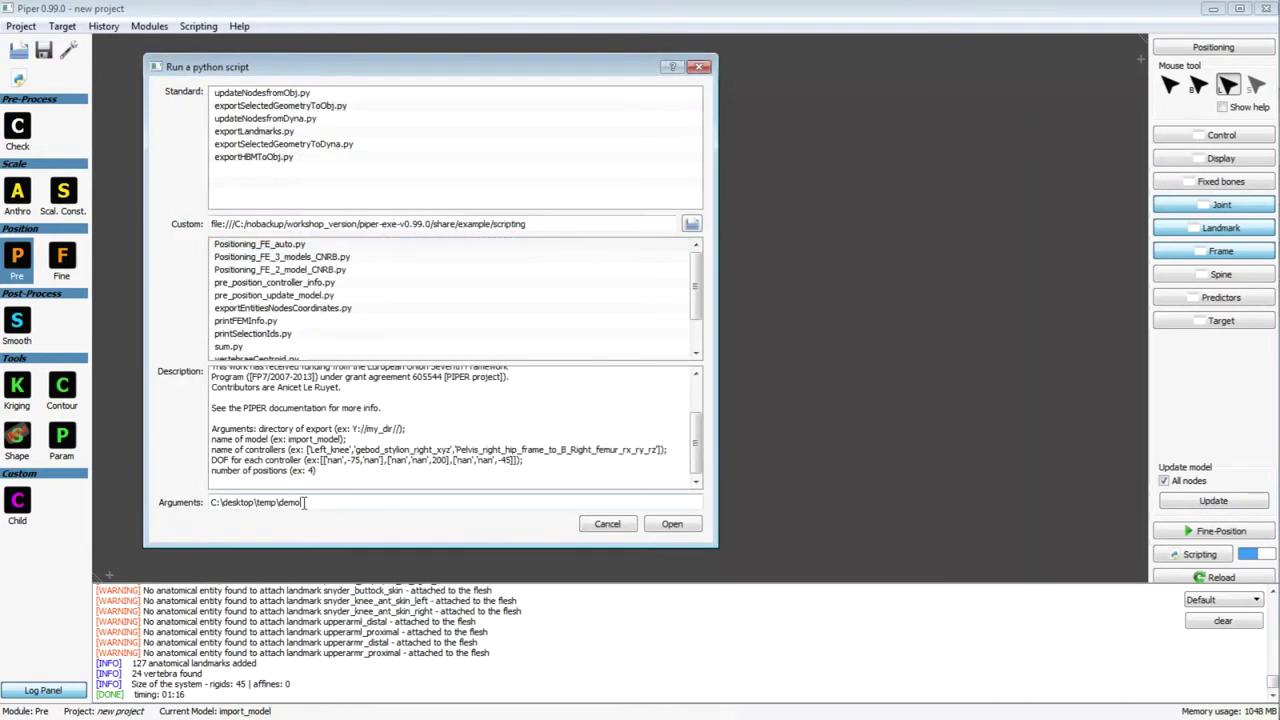
{"action": "type", "text": "\\import_model"}
- Append the three controller names copied from the script description to the arguments
{"action": "left_click_drag", "start_coordinate": [308, 450], "coordinate": [664, 450]}
{"action": "key", "text": "ctrl+c"}
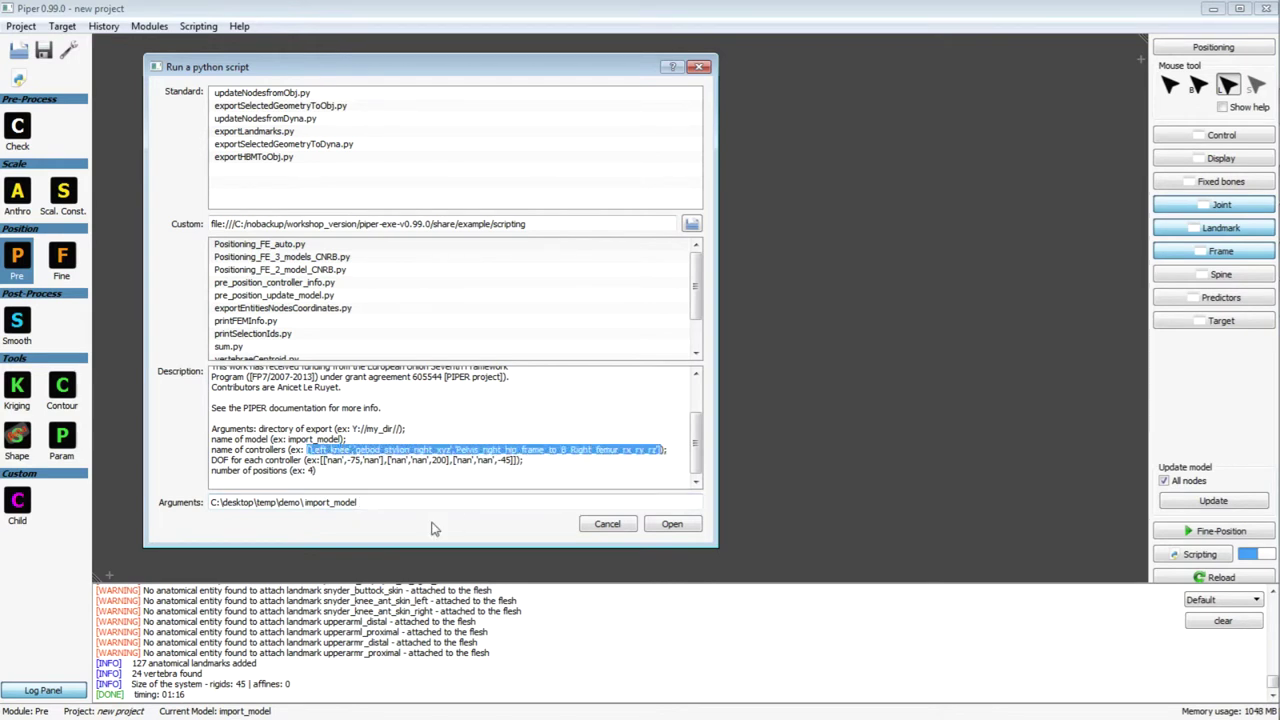
{"action": "left_click", "coordinate": [377, 506]}
{"action": "key", "text": "ctrl+v"}
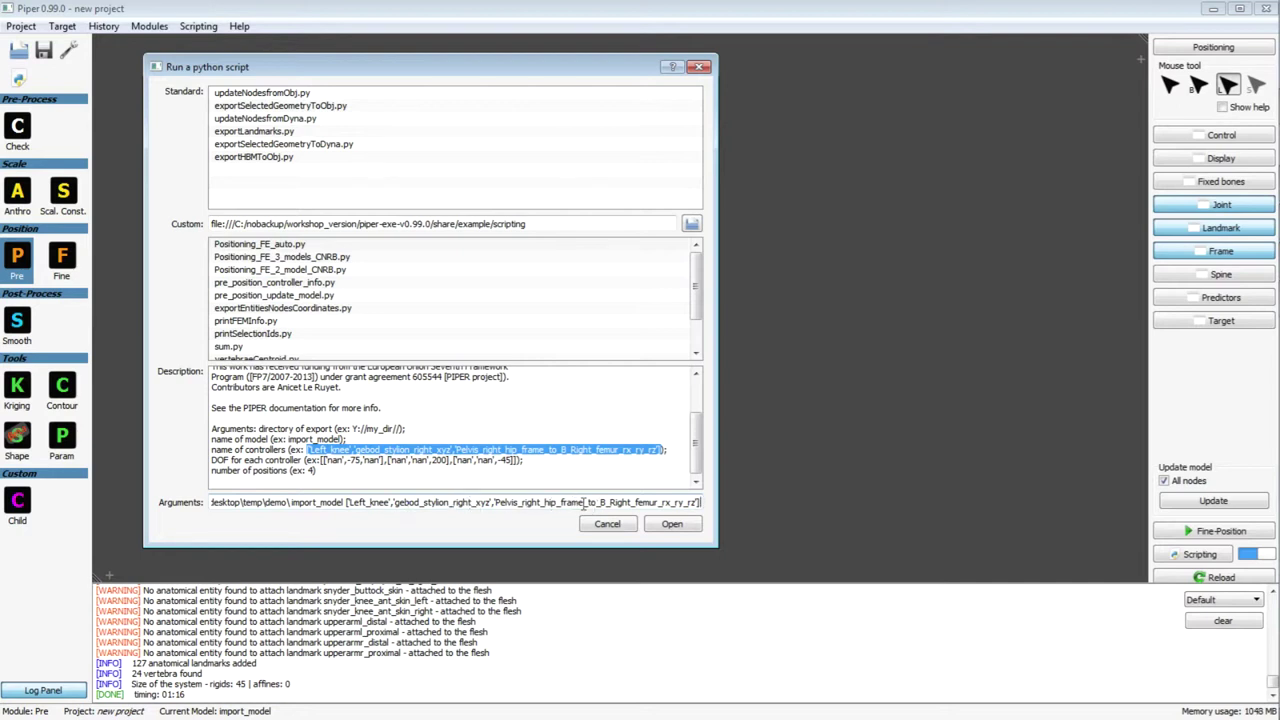
{"action": "left_click", "coordinate": [323, 459]}
- Append the DOF list [['nan',-75,'nan'],['nan','nan',200],['nan','nan',-45]] and 4 positions to the arguments
{"action": "left_click_drag", "start_coordinate": [323, 459], "coordinate": [519, 462]}
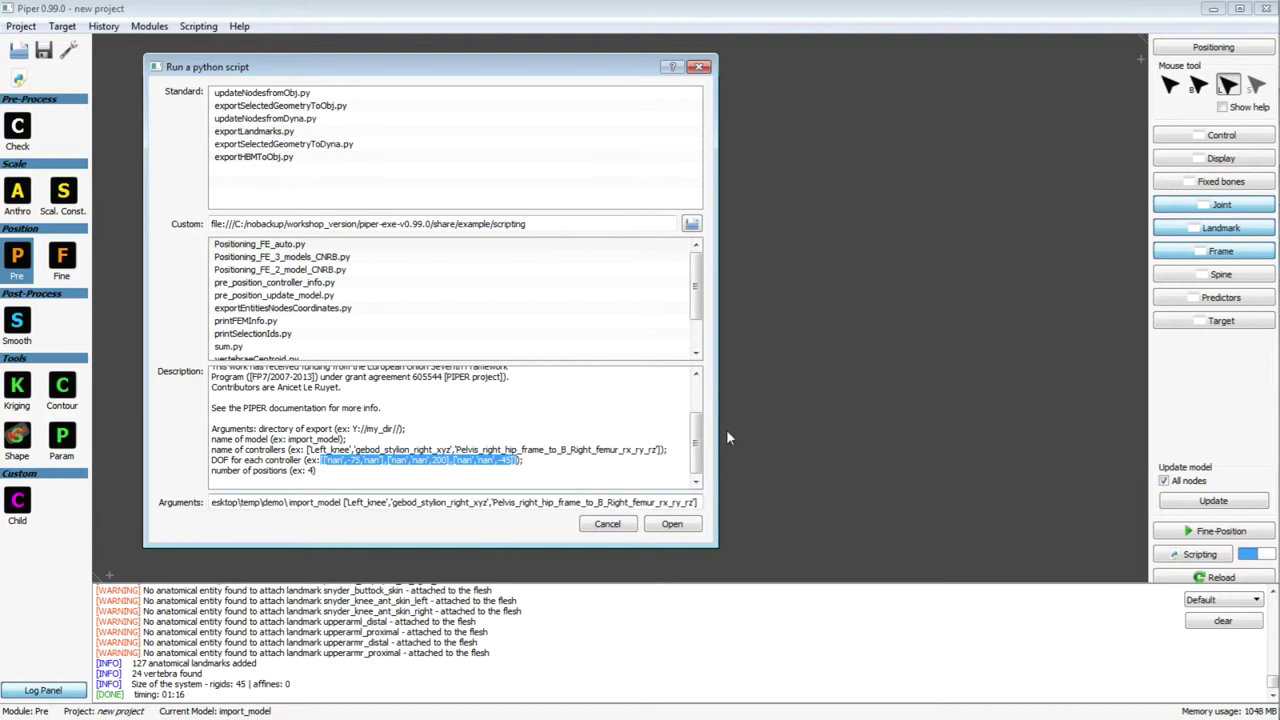
{"action": "key", "text": "ctrl+v"}
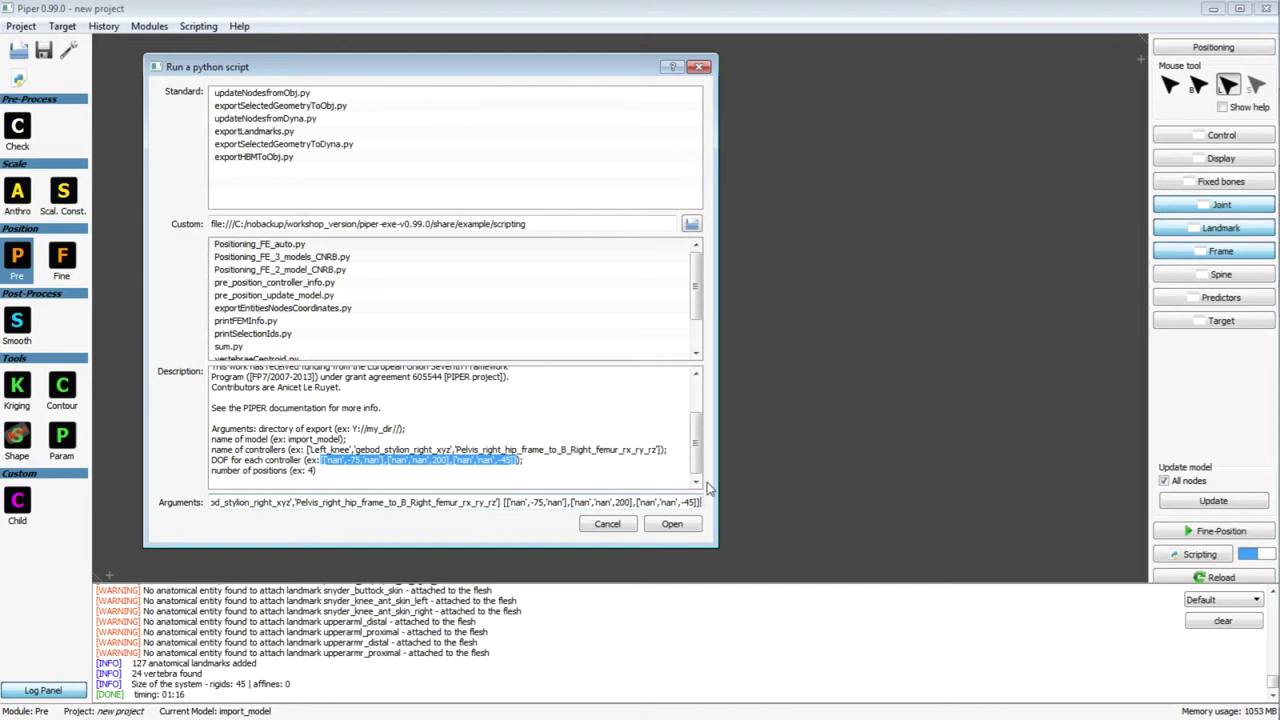
{"action": "type", "text": "4"}
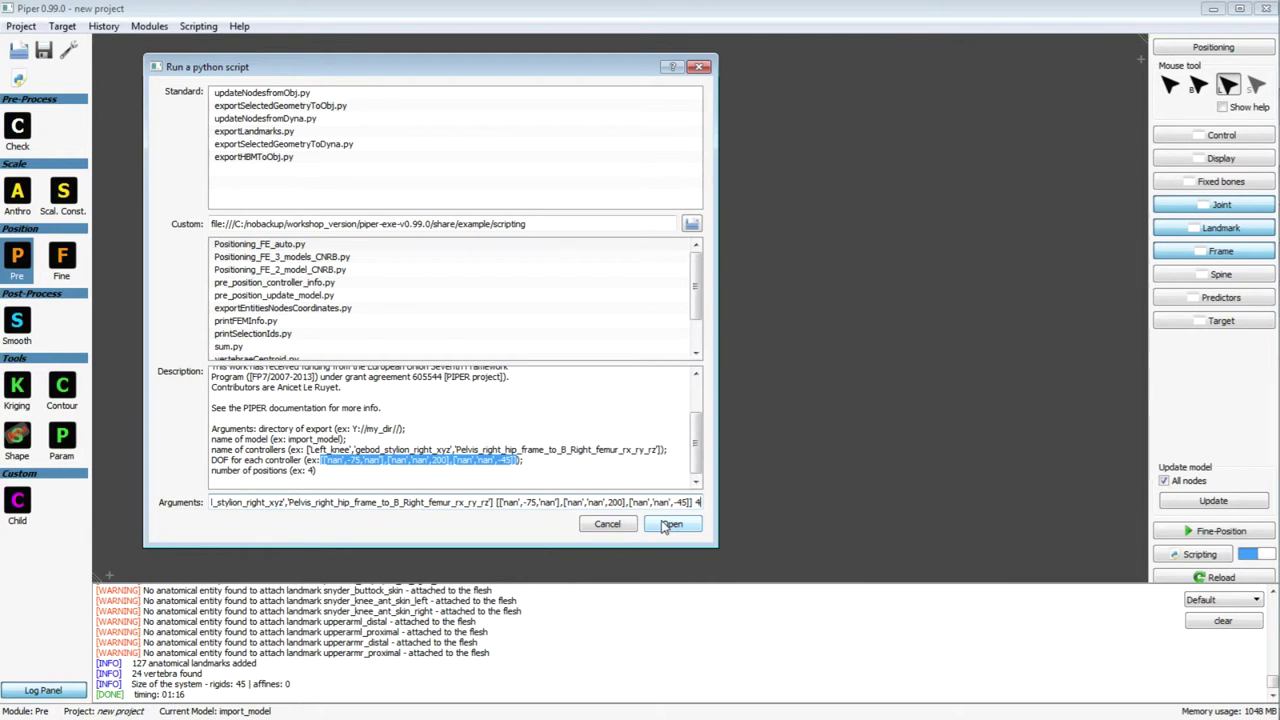
- Execute Positioning_FE_auto.py with the entered arguments
{"action": "left_click", "coordinate": [668, 524]}
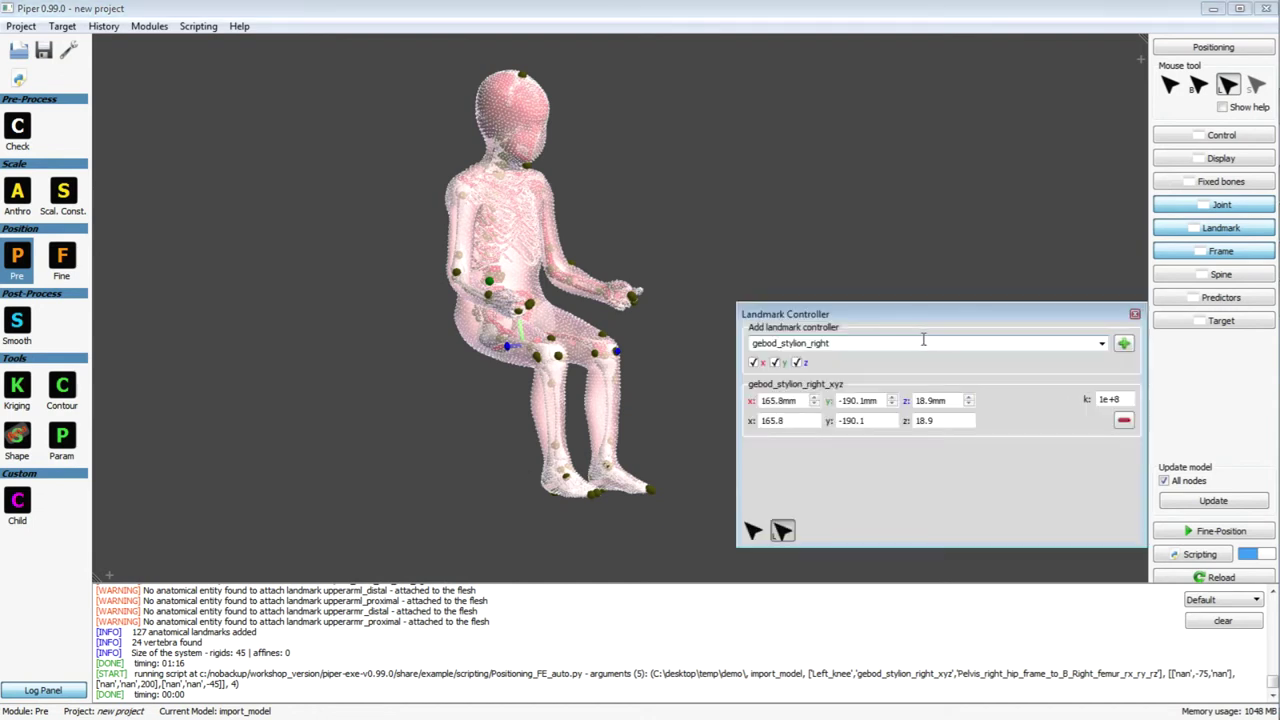
- Run the positioning so the leg kicks forward, and zoom to inspect the posed child
{"action": "left_click", "coordinate": [1179, 53]}
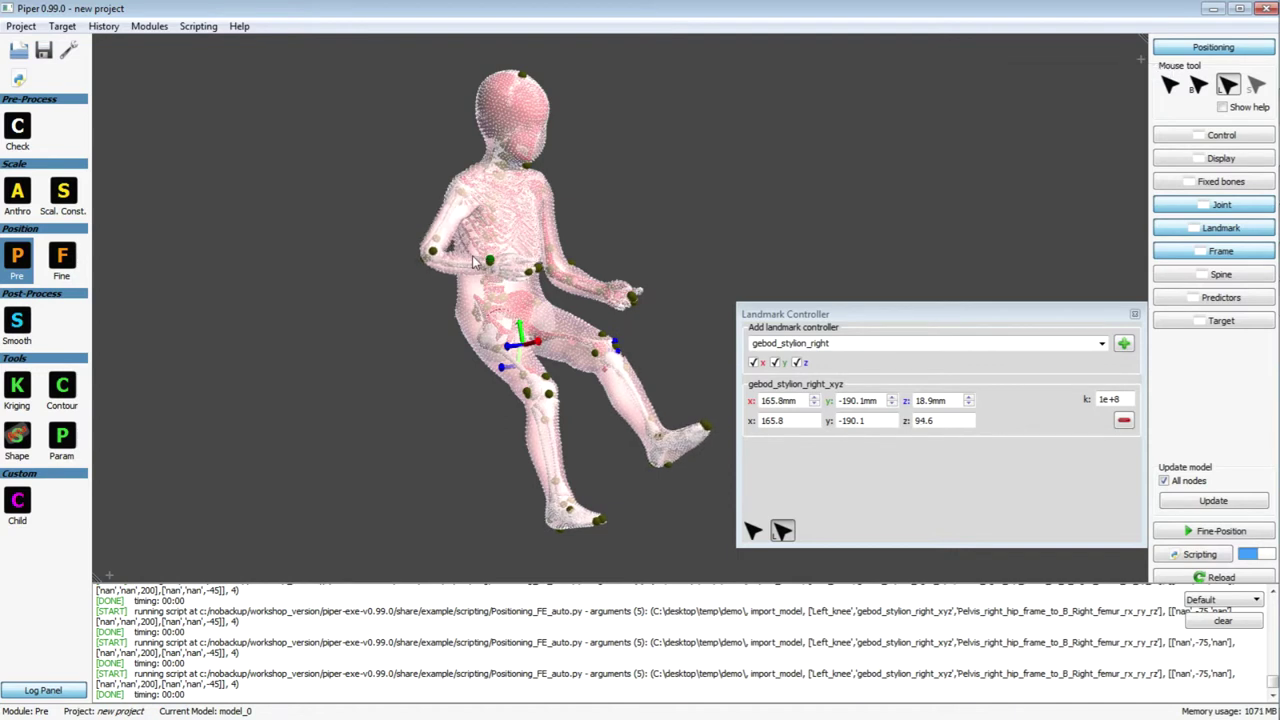
{"action": "scroll", "coordinate": [470, 255], "scroll_direction": "up", "scroll_amount": 5}
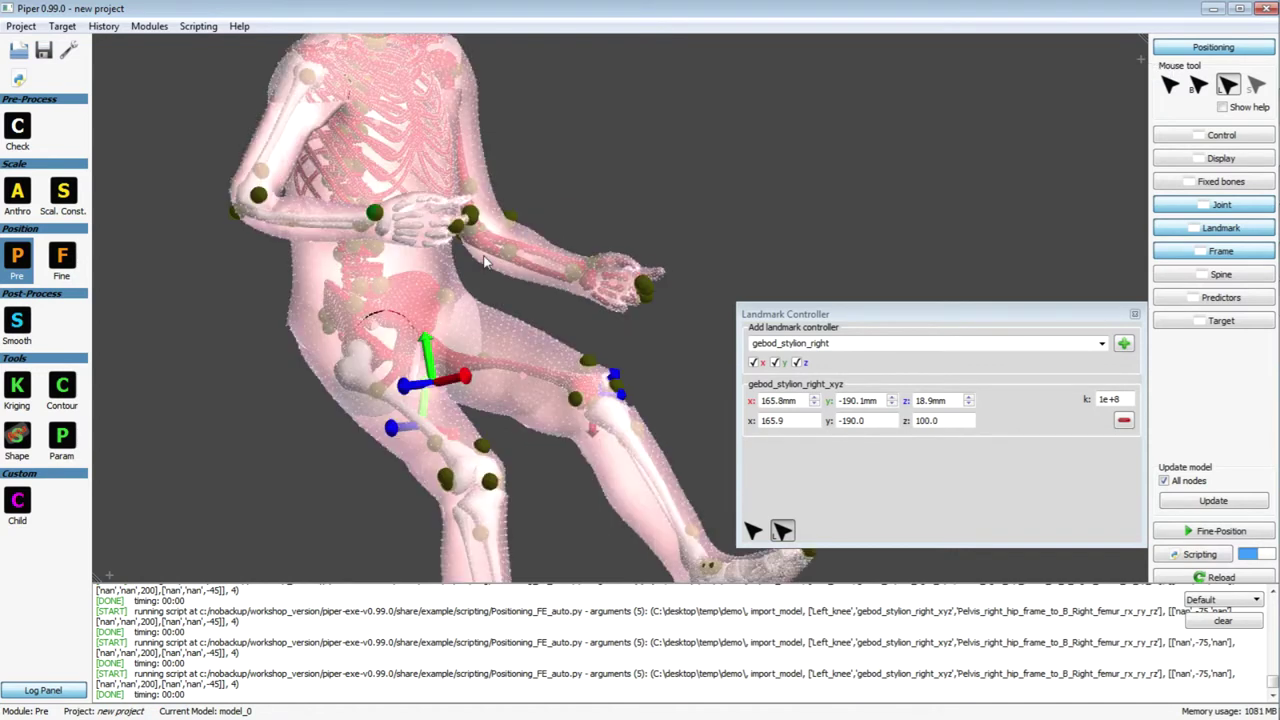
{"action": "scroll", "coordinate": [388, 238], "scroll_direction": "down", "scroll_amount": 3}
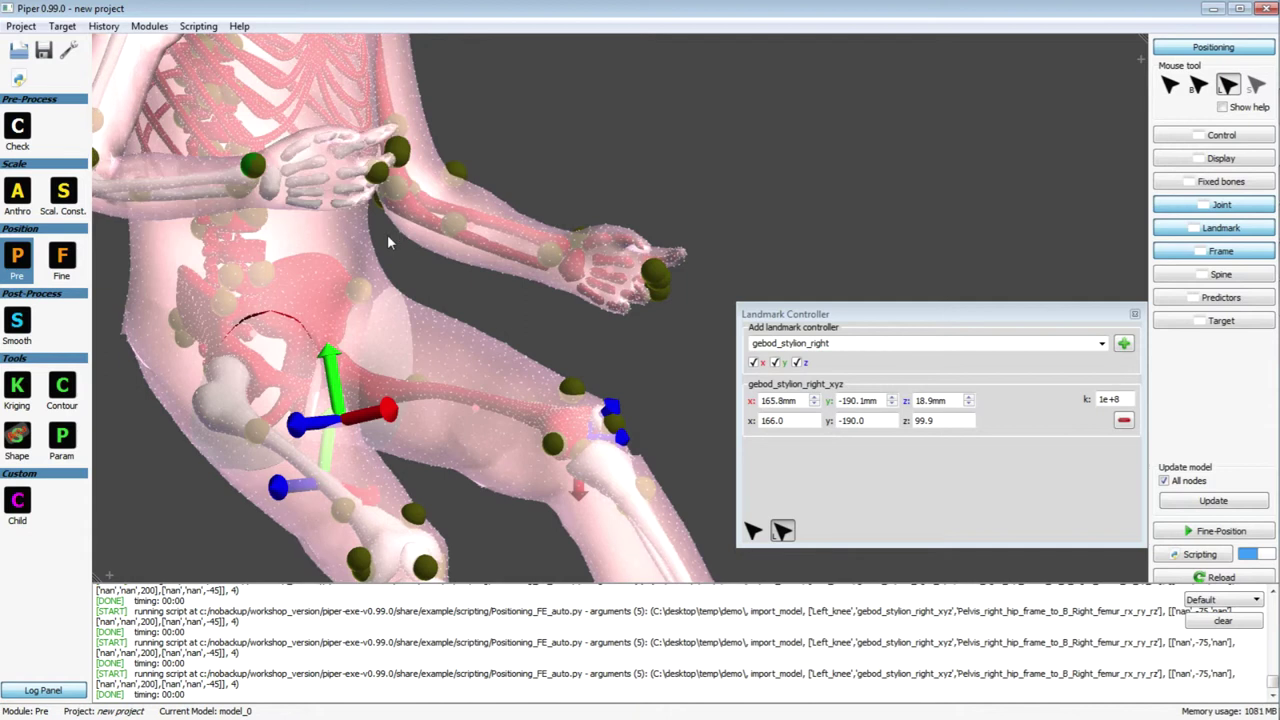
{"action": "scroll", "coordinate": [390, 242], "scroll_direction": "down", "scroll_amount": 4}
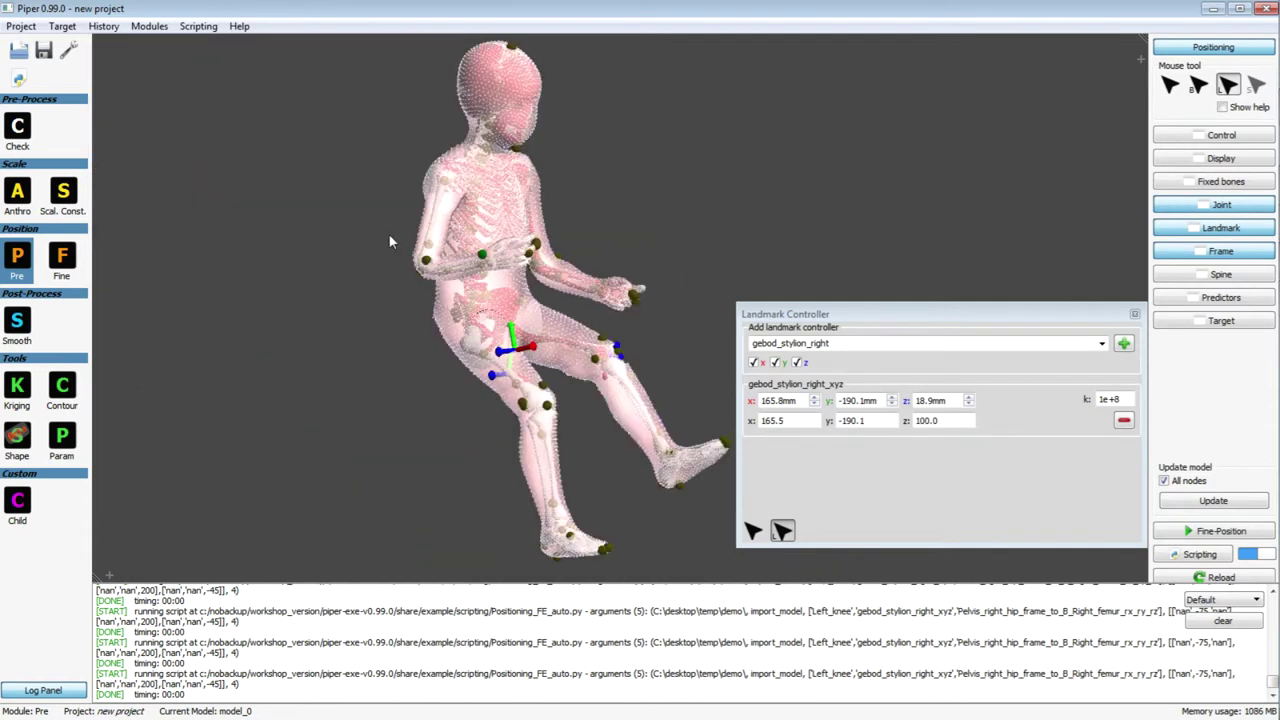
{"action": "scroll", "coordinate": [462, 250], "scroll_direction": "up", "scroll_amount": 2}
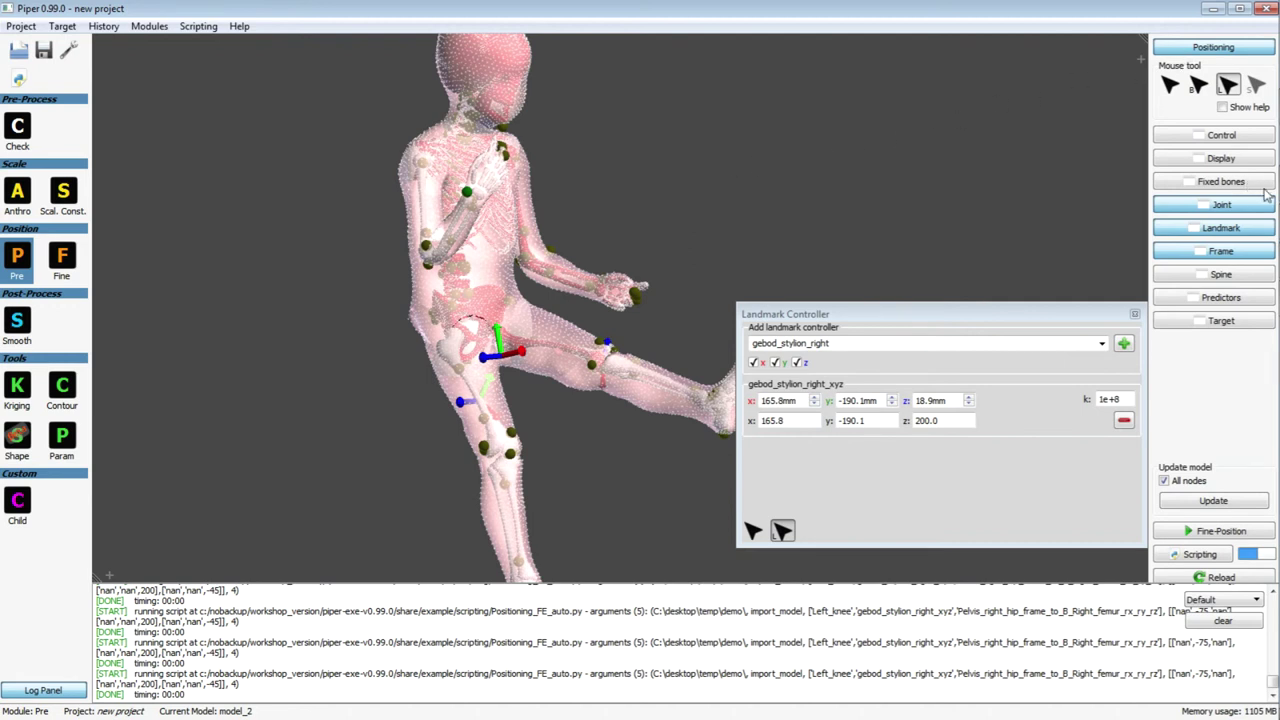
- Browse to the temp\demo export folder in Explorer and bring up the options for main_pos.dyn
{"action": "mouse_move", "coordinate": [1277, 197]}
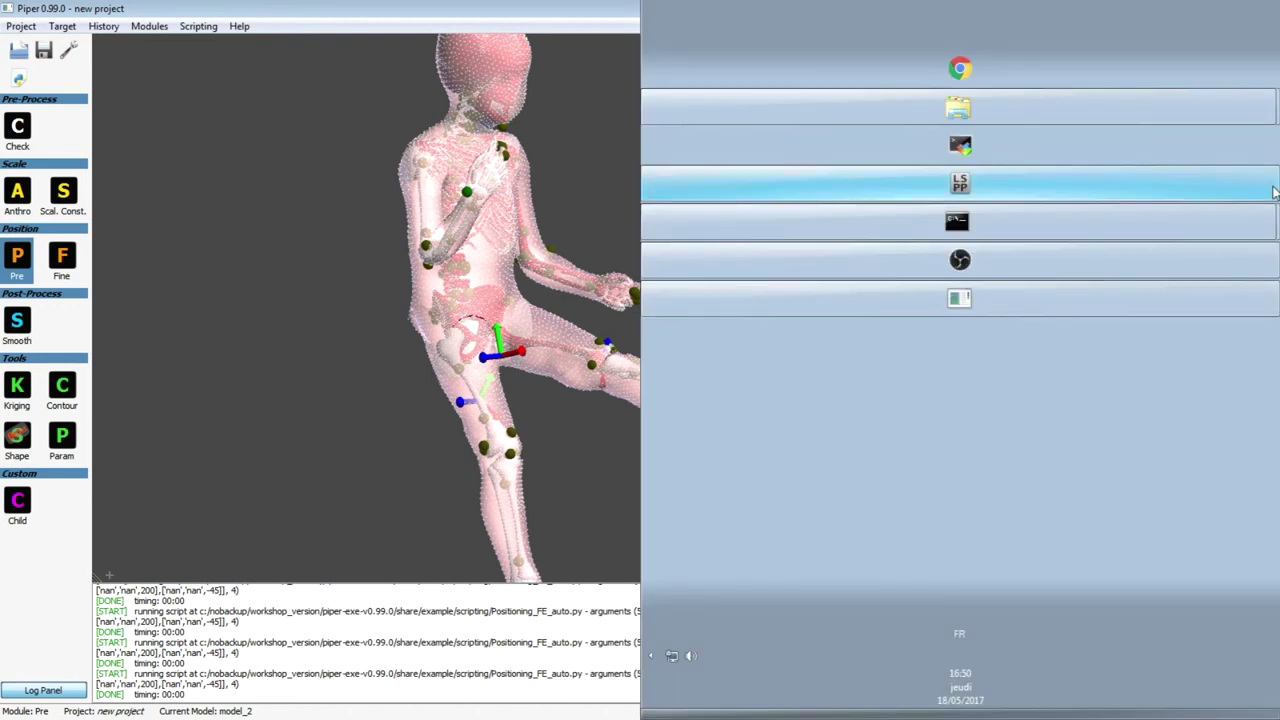
{"action": "left_click", "coordinate": [1016, 104]}
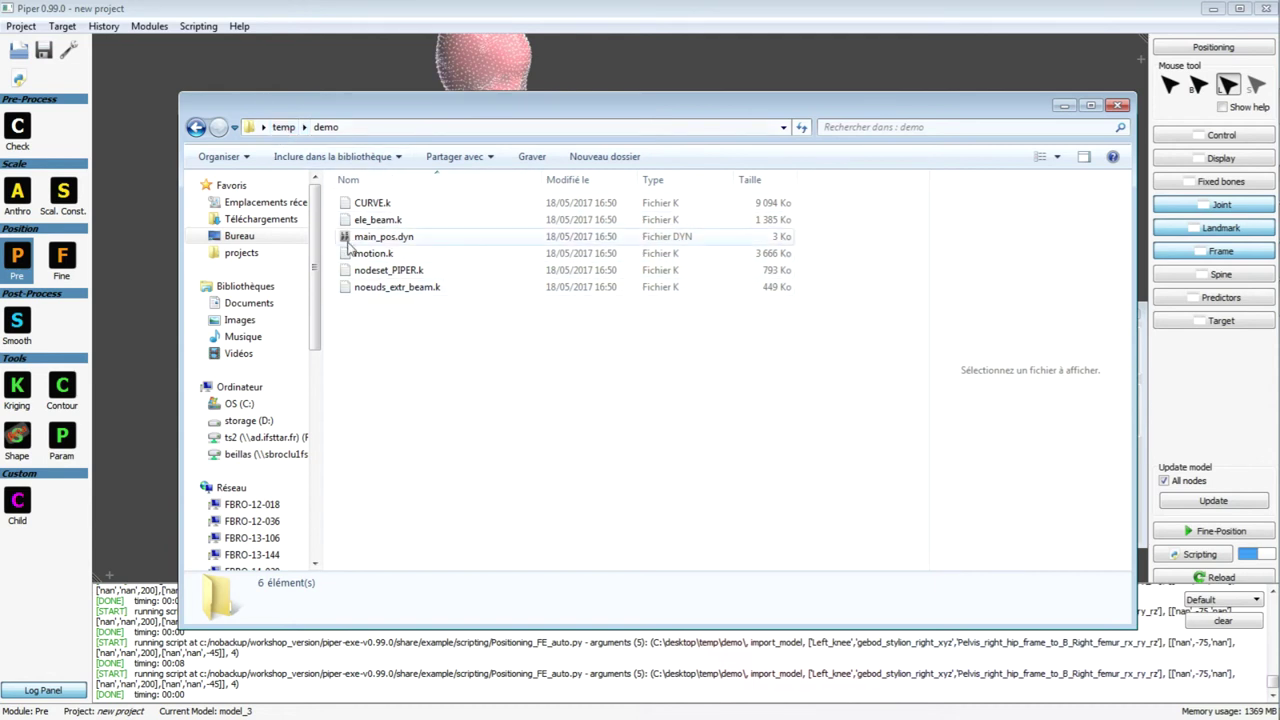
{"action": "left_click", "coordinate": [437, 240]}
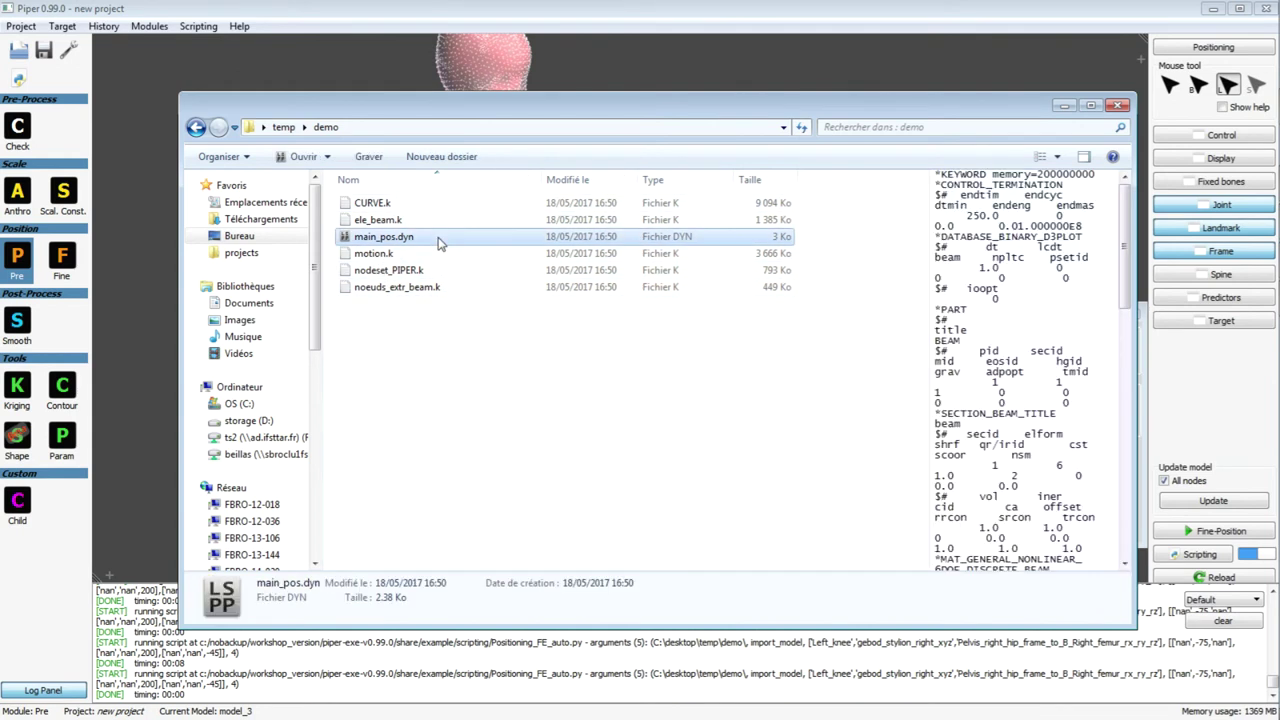
{"action": "right_click", "coordinate": [437, 243]}
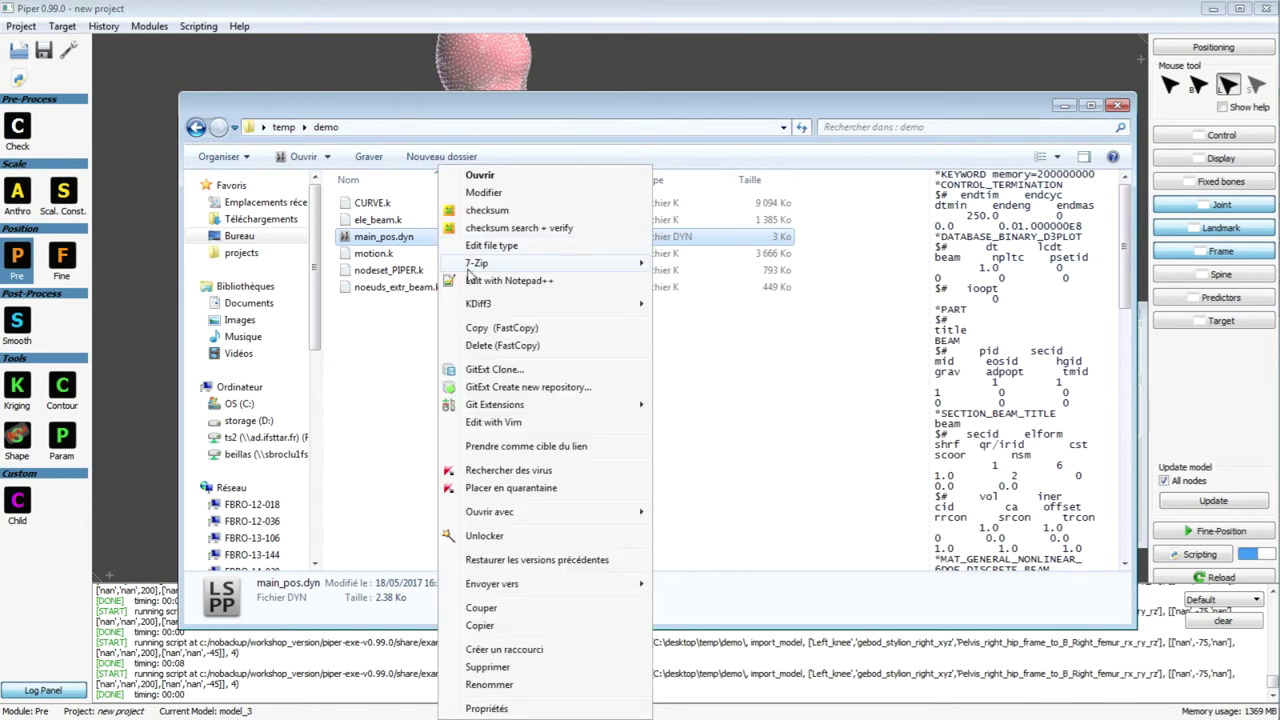
- Open main_pos.dyn in Notepad++ and select the 'model.k to include here' *INCLUDE line
{"action": "left_click", "coordinate": [480, 283]}
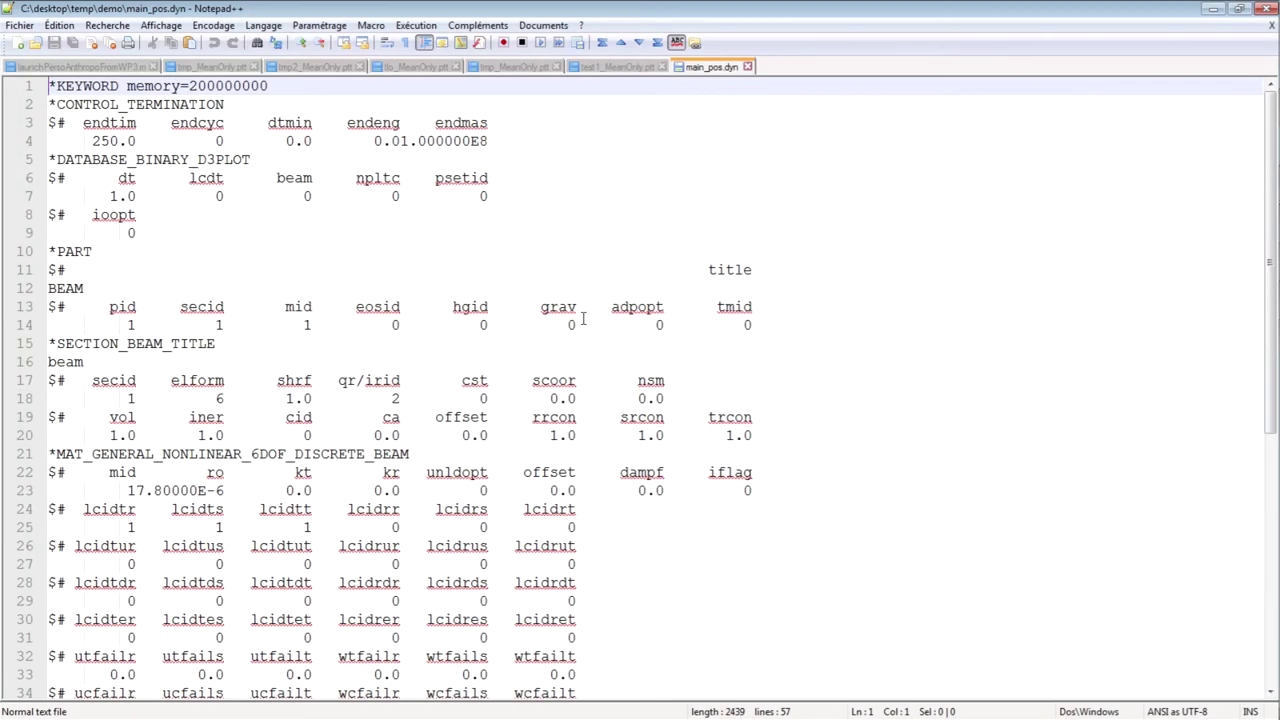
{"action": "scroll", "coordinate": [583, 318], "scroll_direction": "down", "scroll_amount": 8}
{"action": "scroll", "coordinate": [586, 320], "scroll_direction": "up", "scroll_amount": 7}
{"action": "scroll", "coordinate": [540, 322], "scroll_direction": "down", "scroll_amount": 7}
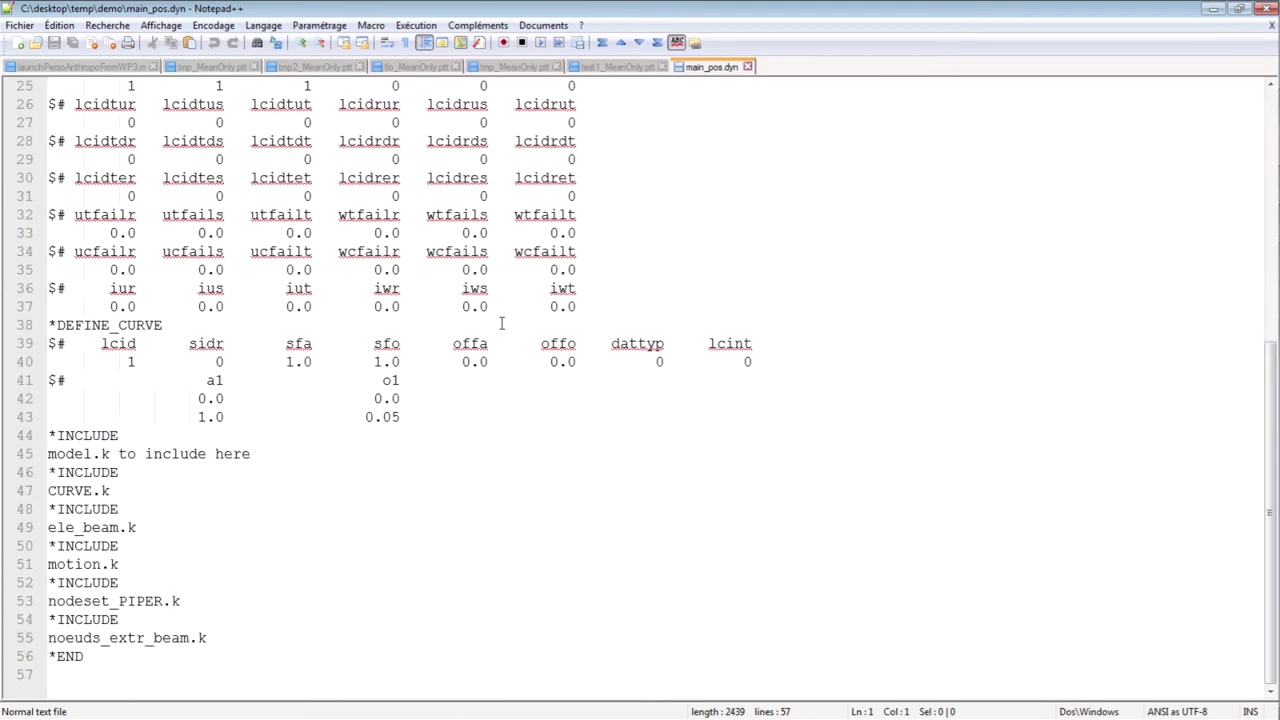
{"action": "left_click_drag", "start_coordinate": [252, 455], "coordinate": [45, 454]}
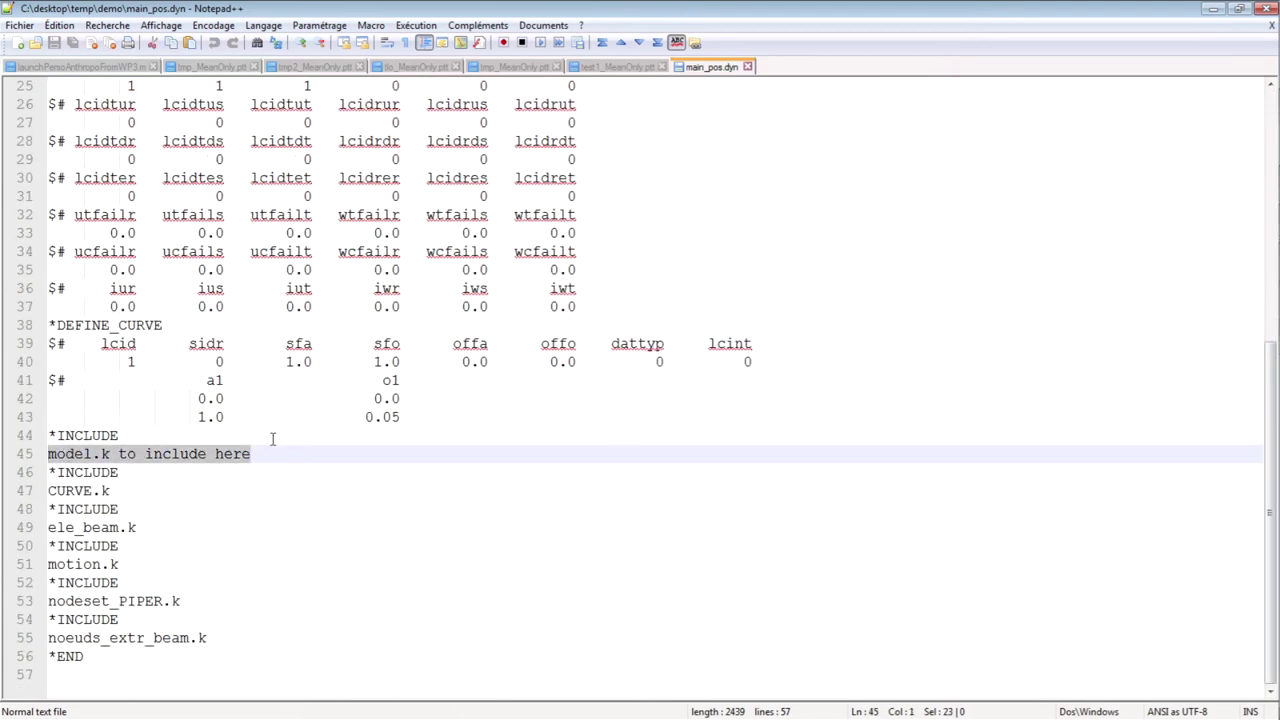
- Bring up the cpr_d3plot results, move the Animate panel aside and play the leg kick forward
{"action": "mouse_move", "coordinate": [1276, 200]}
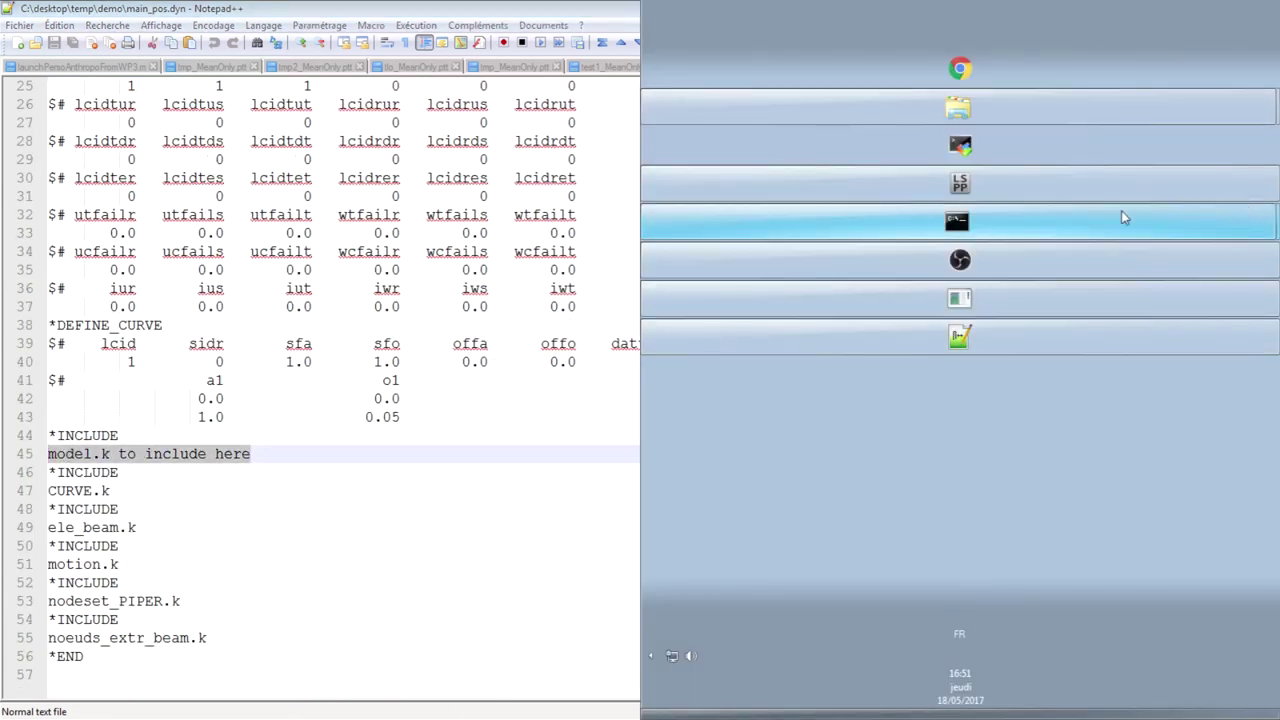
{"action": "left_click", "coordinate": [1020, 196]}
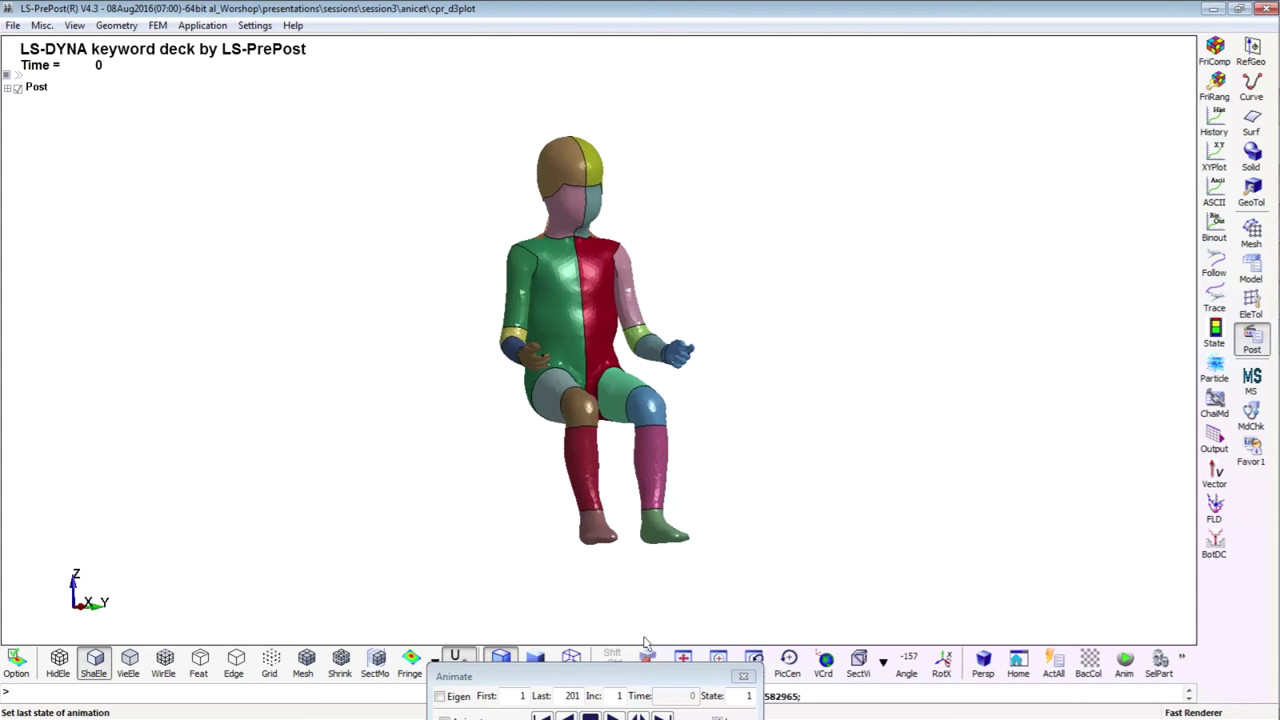
{"action": "left_click_drag", "start_coordinate": [650, 676], "coordinate": [934, 266]}
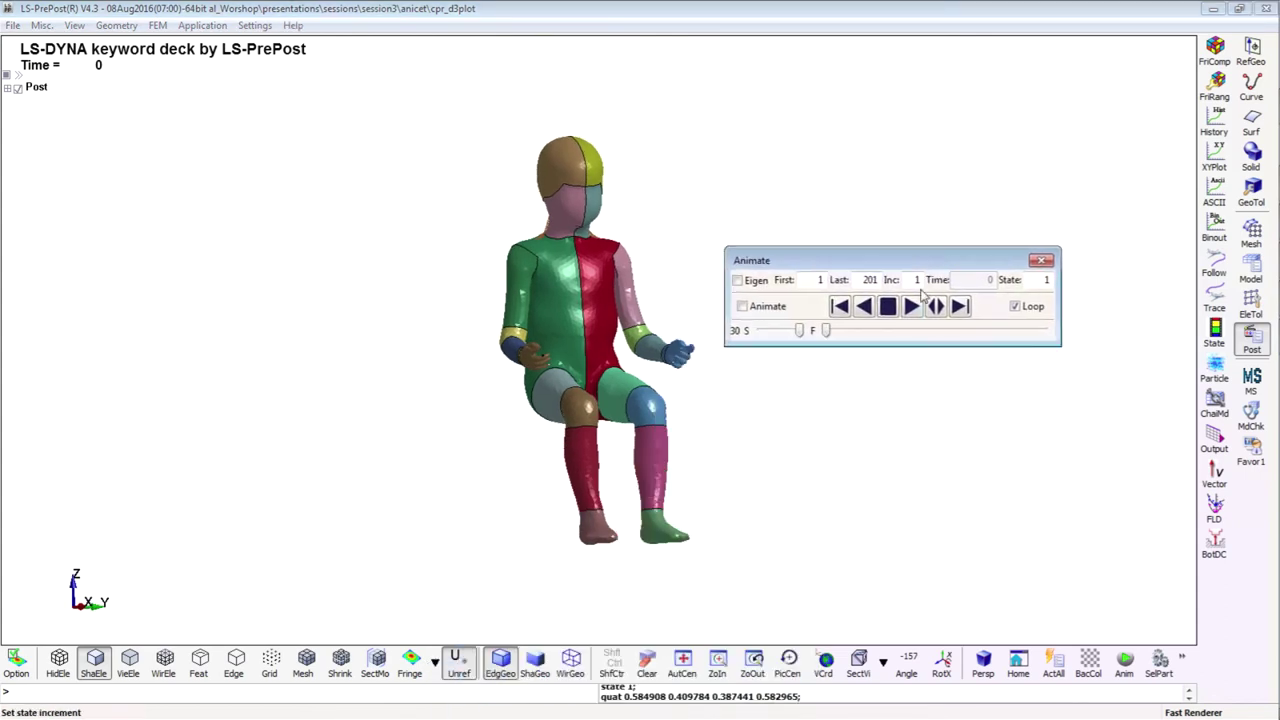
{"action": "left_click", "coordinate": [911, 307]}
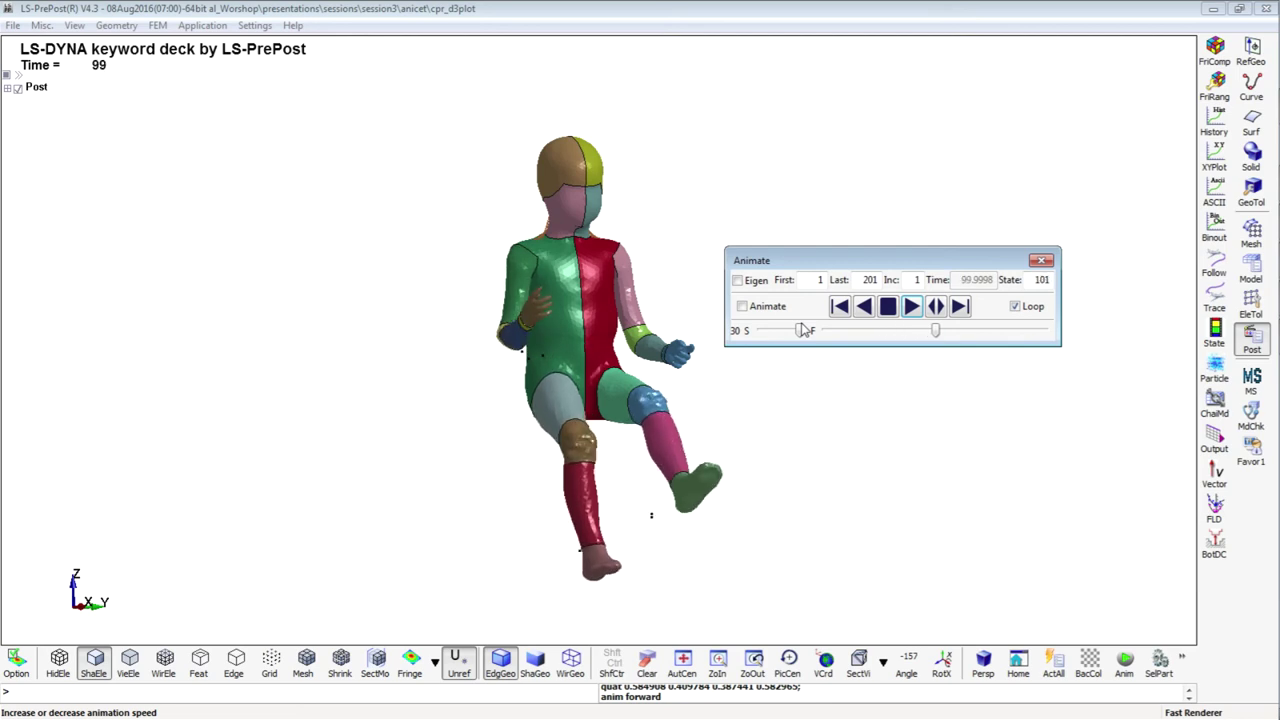
- Zoom in on the knee during playback, then stop the animation at state 81 of 201
{"action": "left_click", "coordinate": [1010, 443]}
{"action": "scroll", "coordinate": [1010, 443], "scroll_direction": "up", "scroll_amount": 3}
{"action": "scroll", "coordinate": [375, 424], "scroll_direction": "up", "scroll_amount": 8}
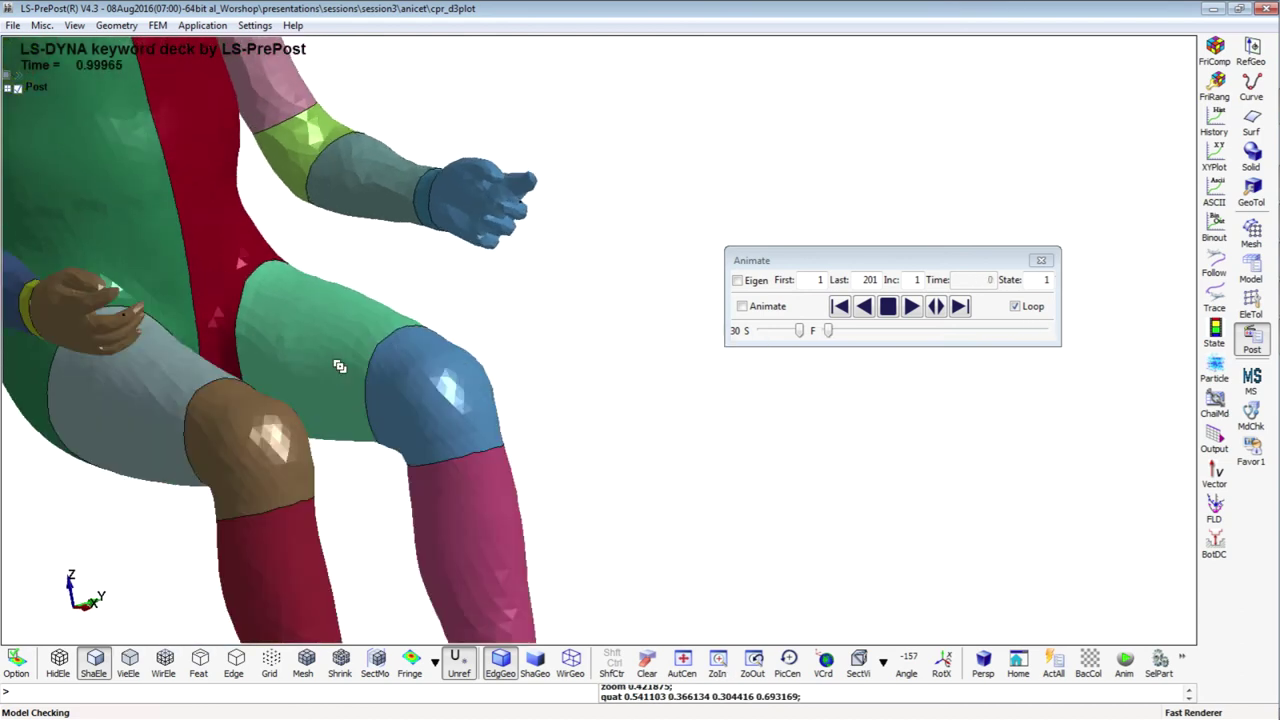
{"action": "scroll", "coordinate": [486, 369], "scroll_direction": "up", "scroll_amount": 5}
{"action": "scroll", "coordinate": [620, 362], "scroll_direction": "up", "scroll_amount": 1}
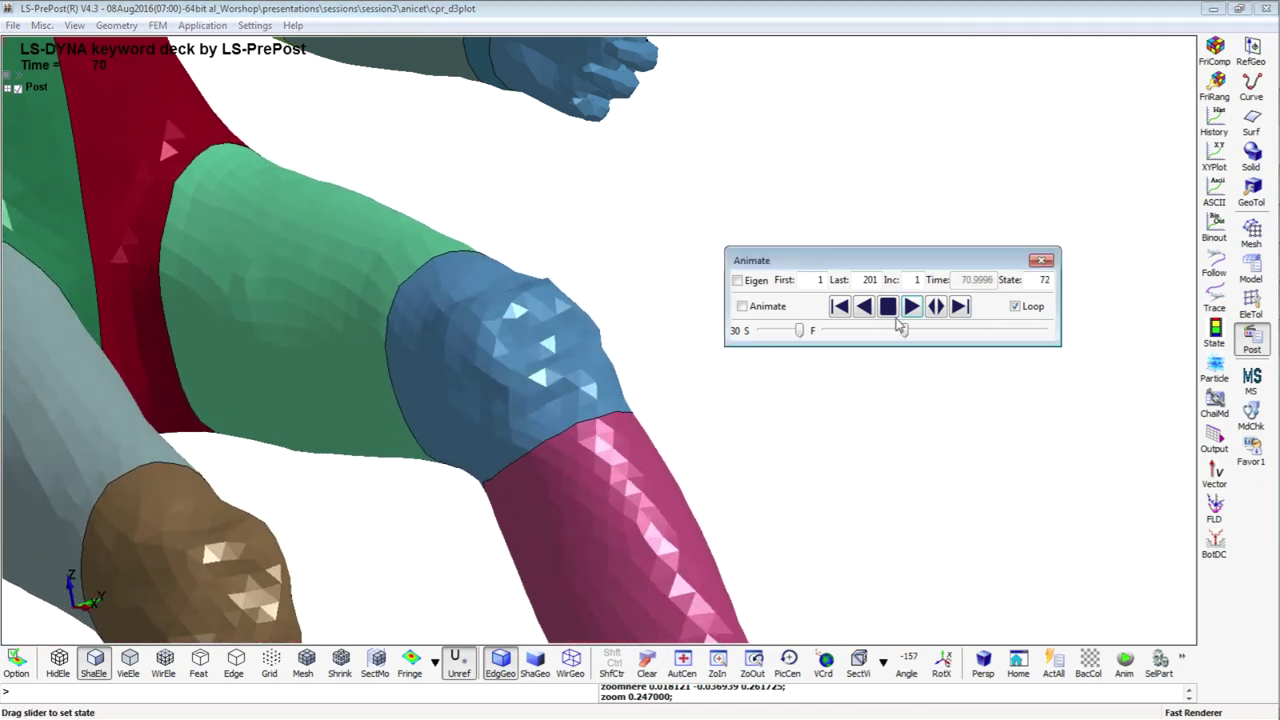
{"action": "left_click", "coordinate": [887, 306]}
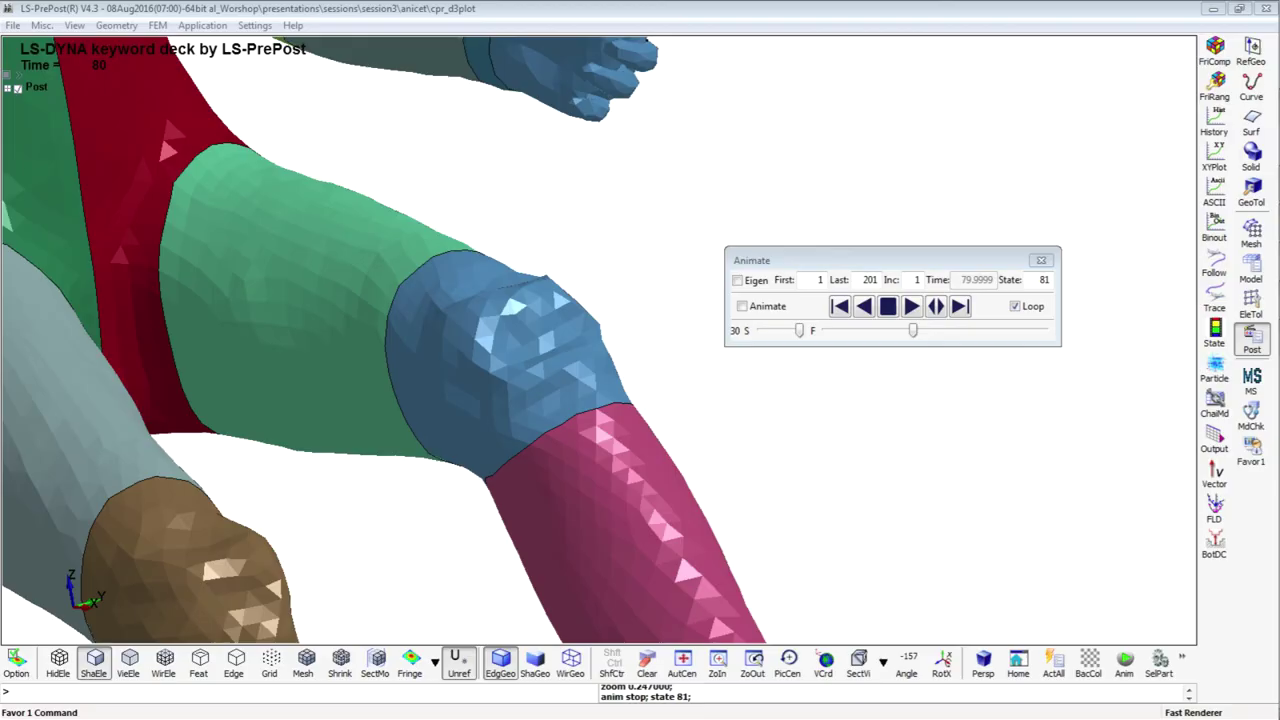